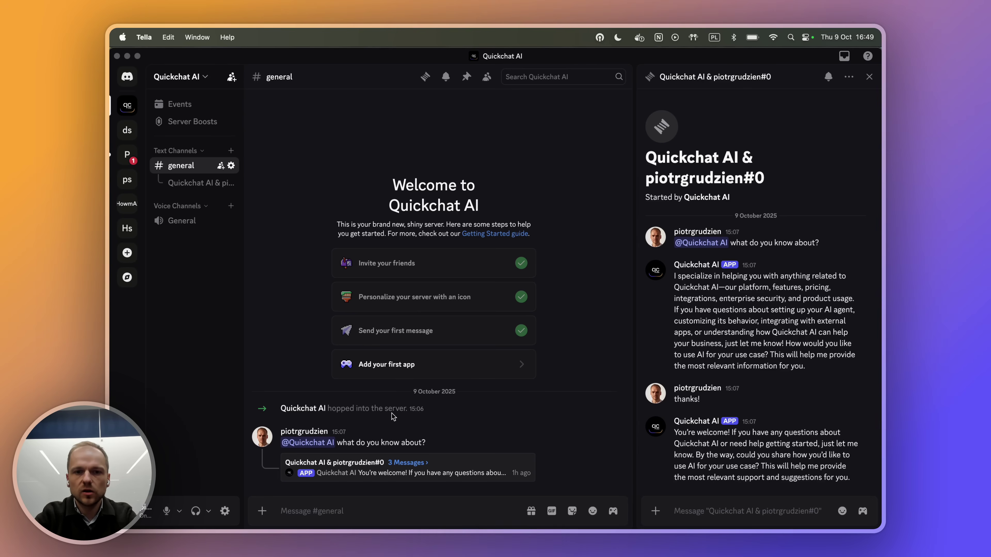
click(449, 444)
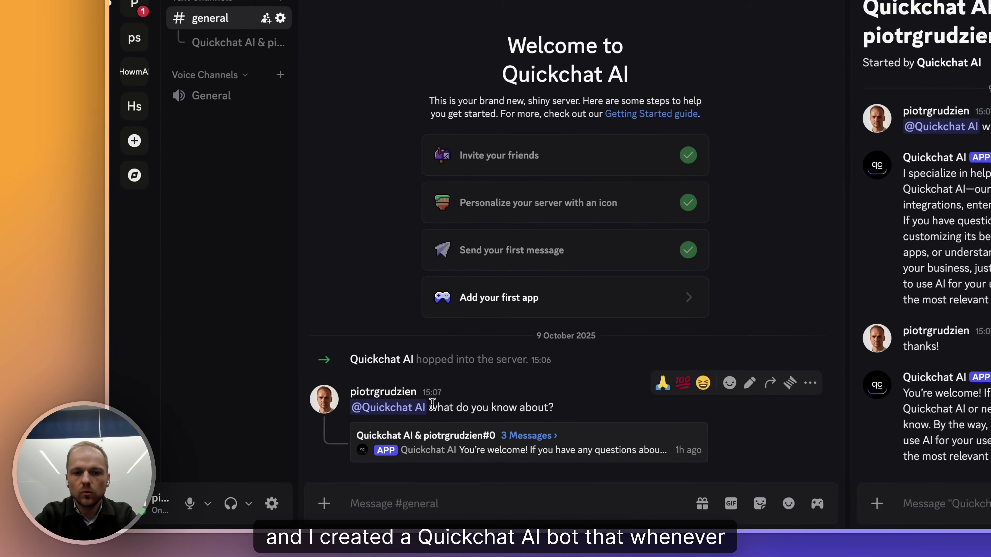
drag(338, 443, 426, 442)
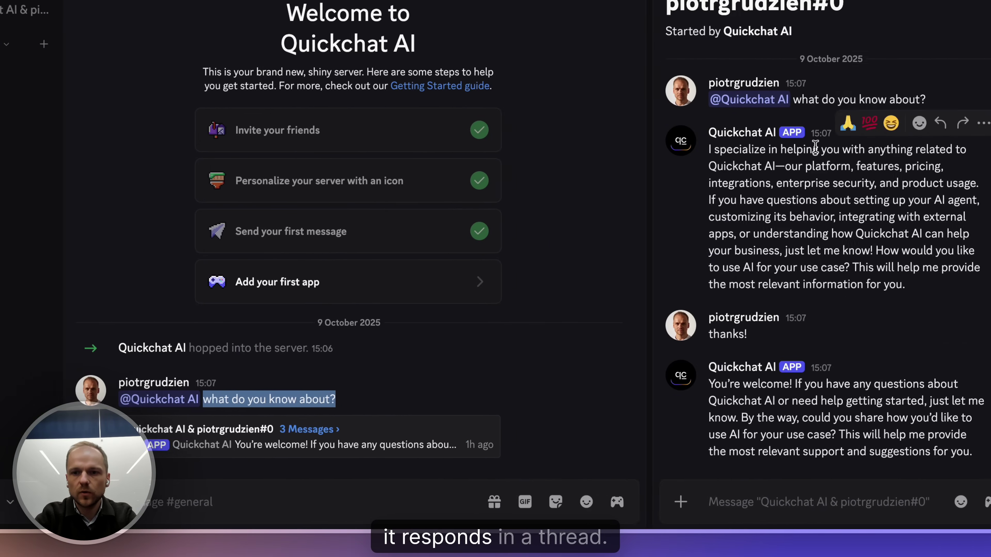
Ask the bot "how to integrate quickchat with discord?" in its thread and read through its reply.
click(789, 507)
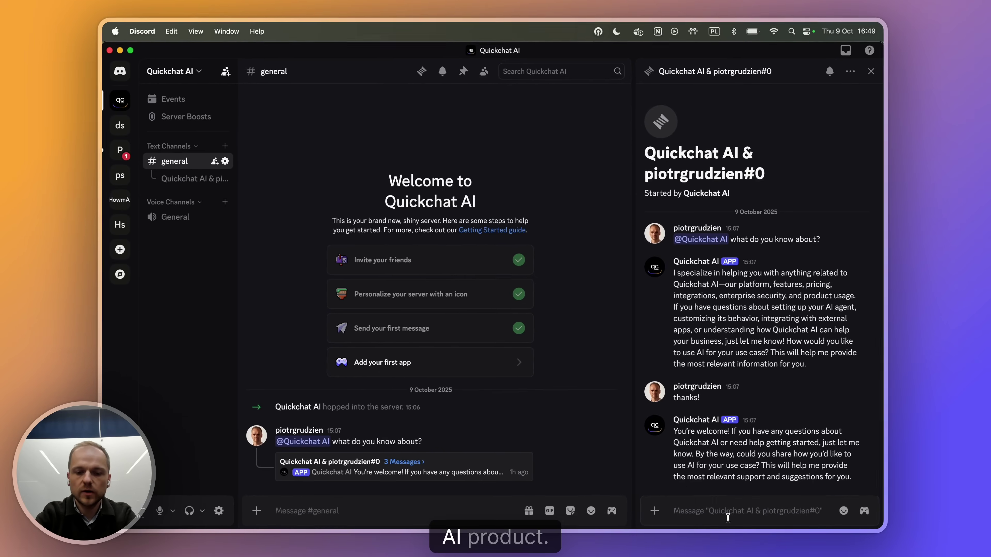
text(ho)
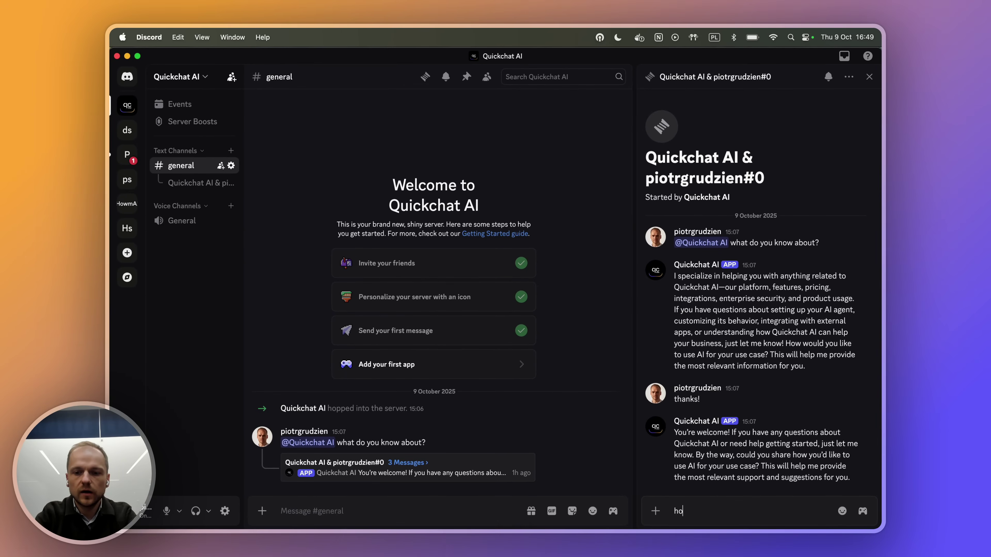
text(w to integrate)
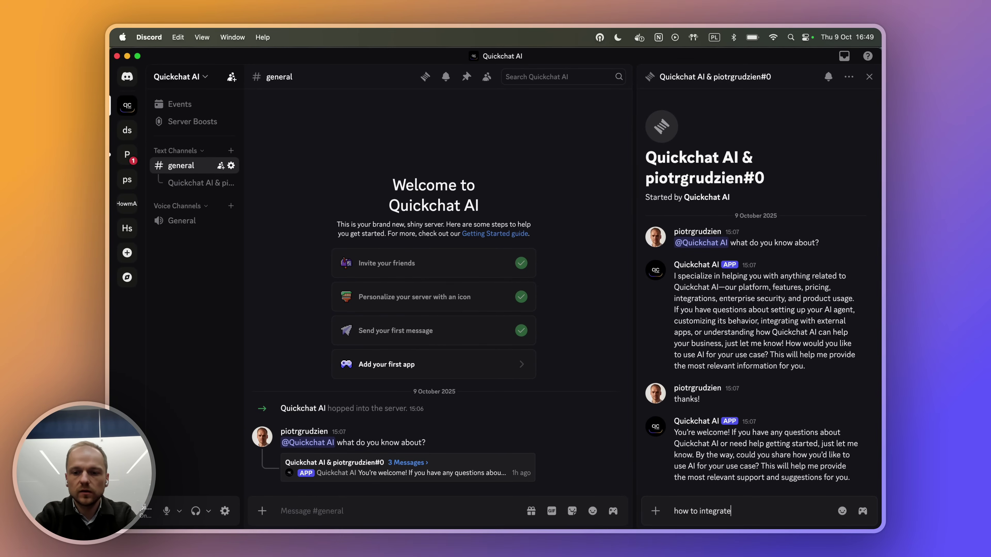
text( quickchat with di)
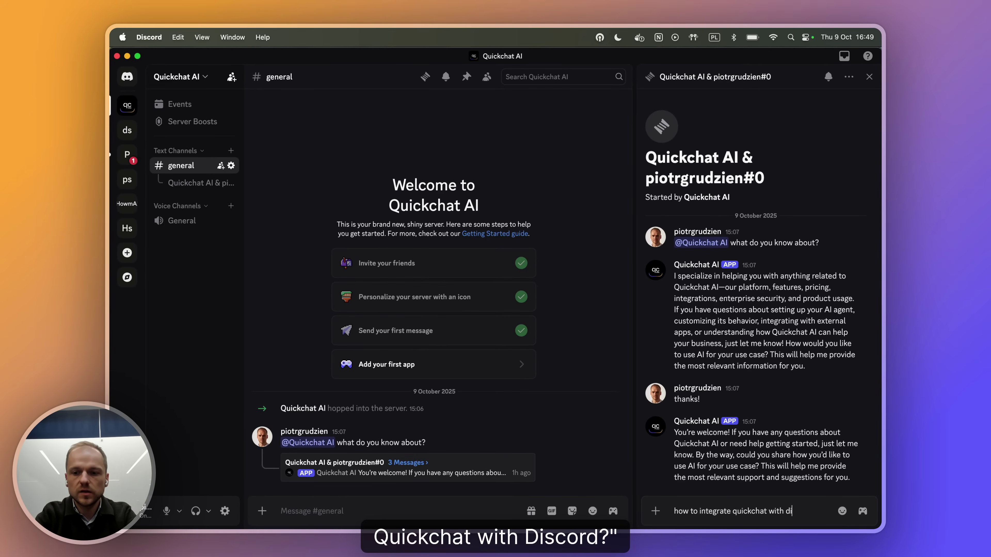
text(scord?)
key(Return)
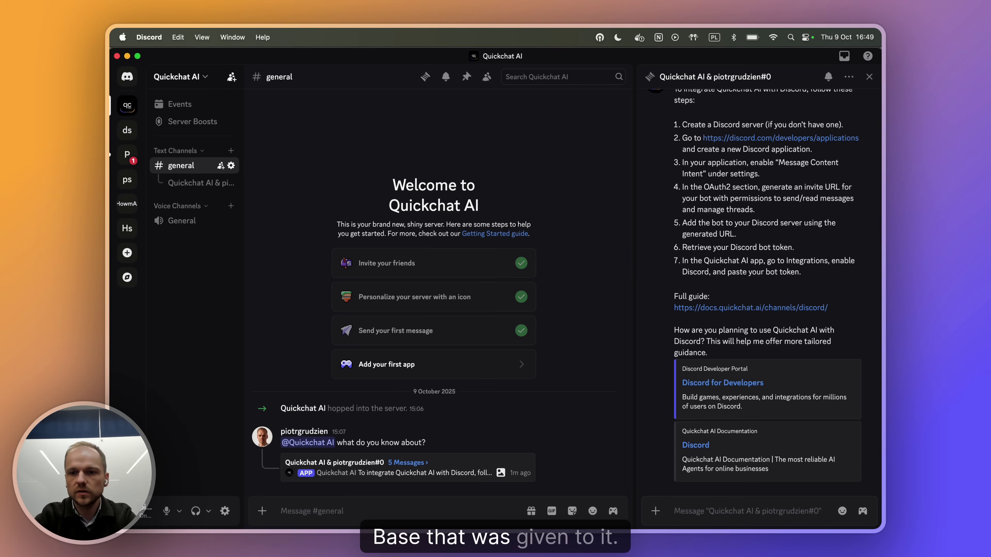
scroll(777, 238, up, 5)
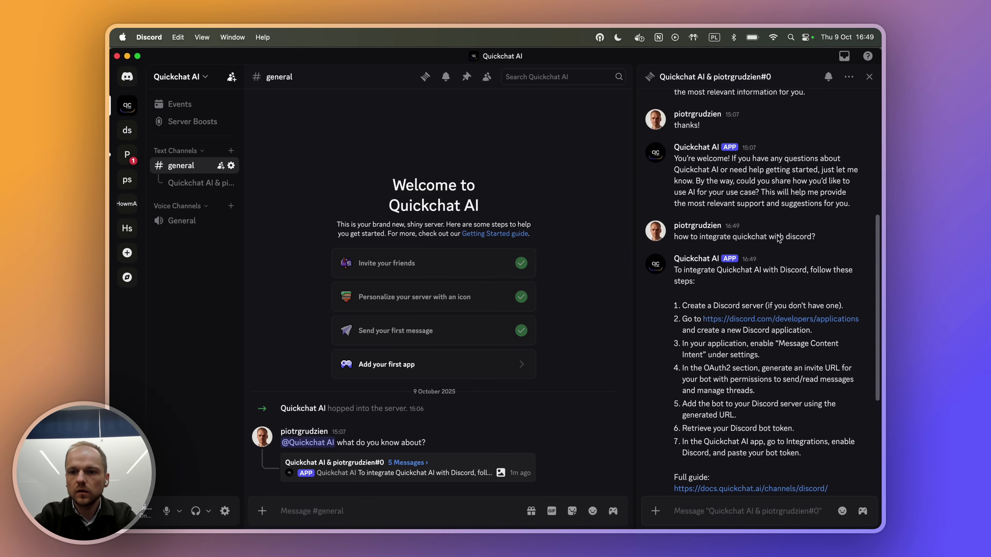
scroll(744, 350, down, 3)
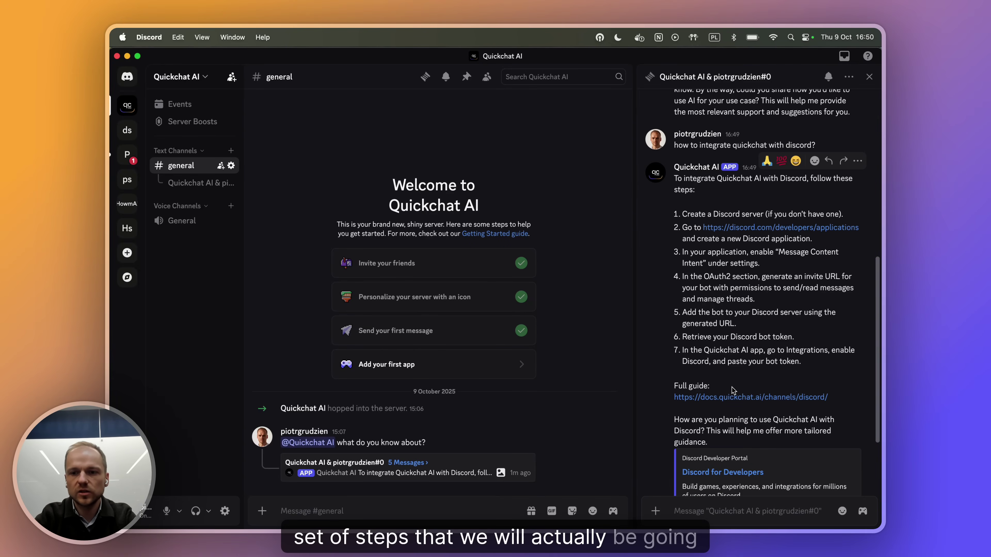
scroll(732, 387, down, 3)
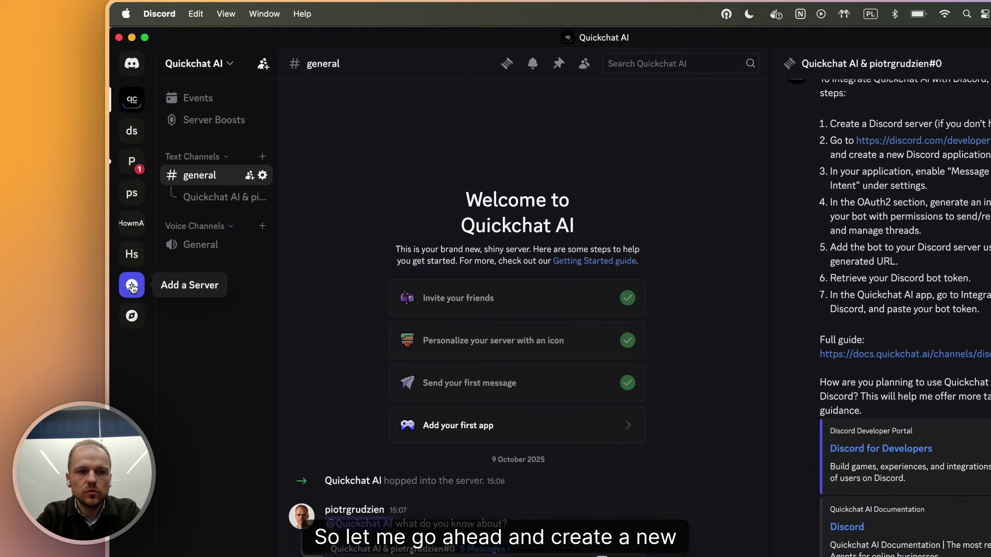
Create your own Discord server for you and your friends, replacing the username in the server name with the owner's first name.
click(127, 253)
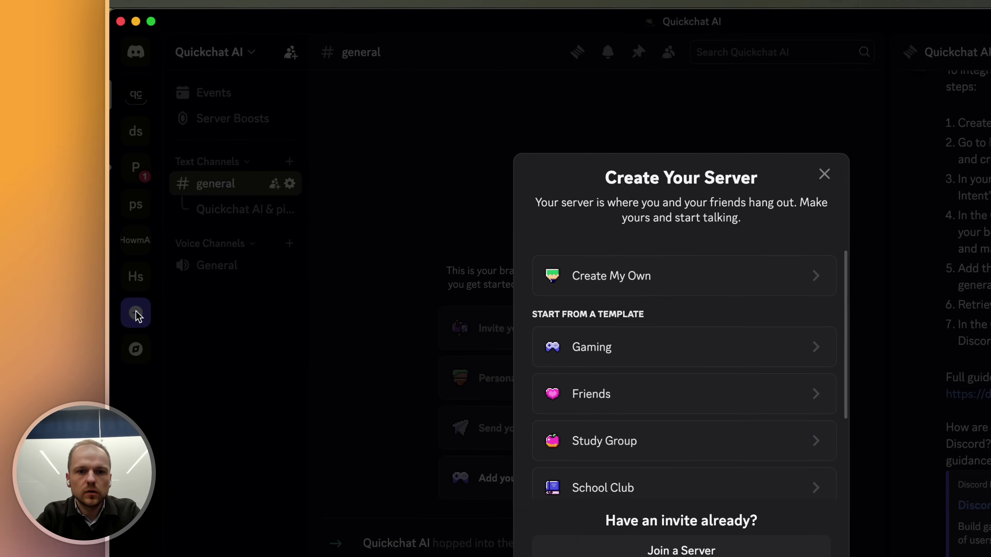
click(673, 287)
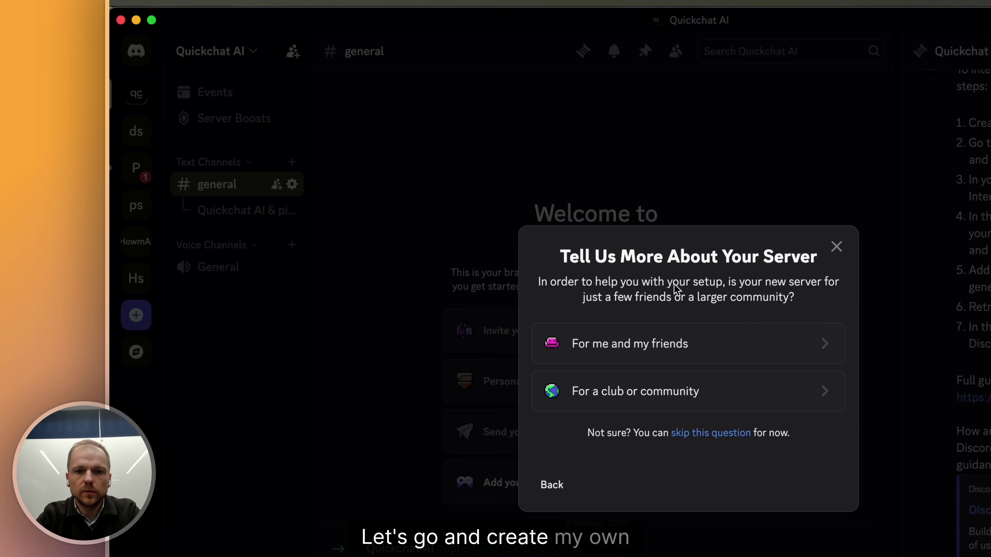
click(695, 356)
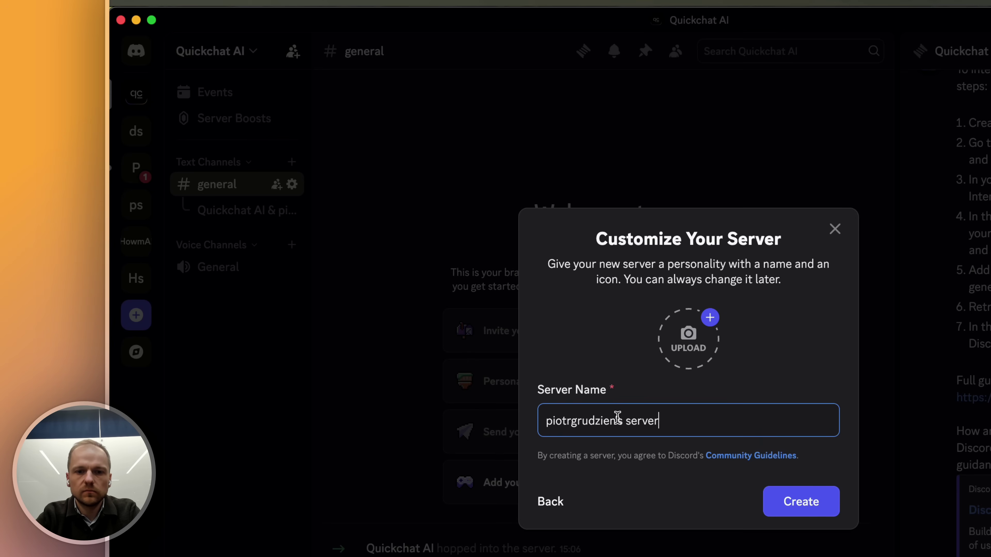
drag(588, 418, 540, 420)
text(Piotr)
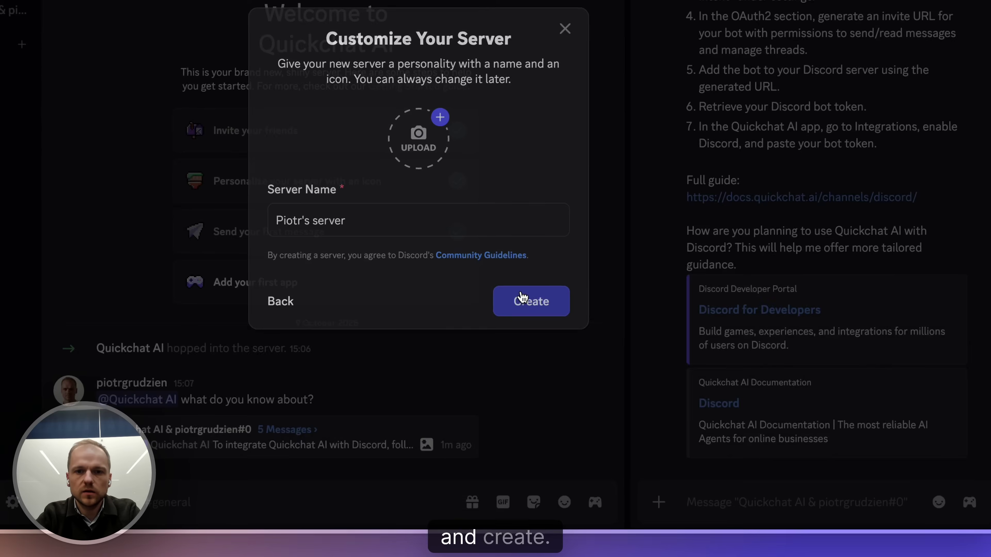
click(801, 502)
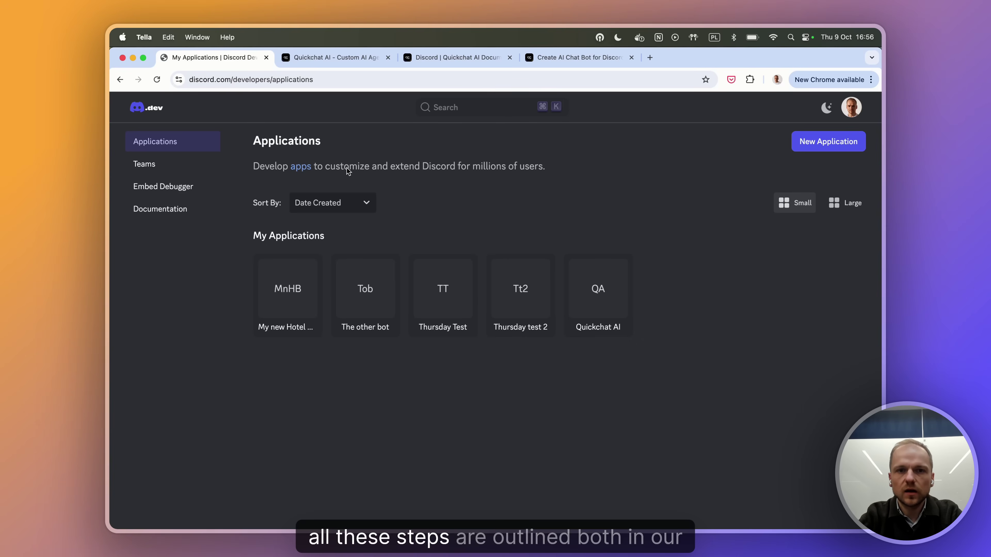
Look at the Quickchat AI documentation on Discord and skim the blog post on creating an AI chat bot for Discord.
click(480, 59)
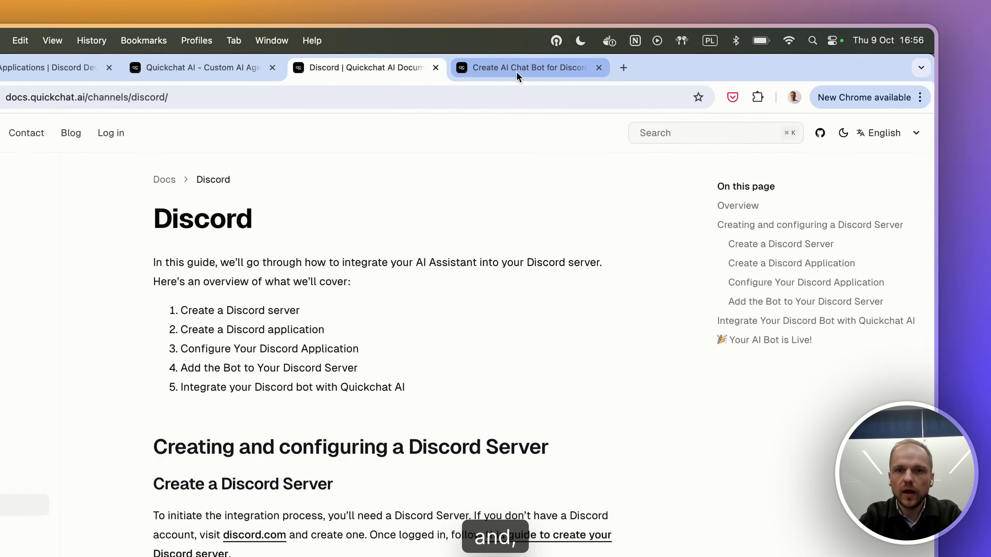
click(559, 60)
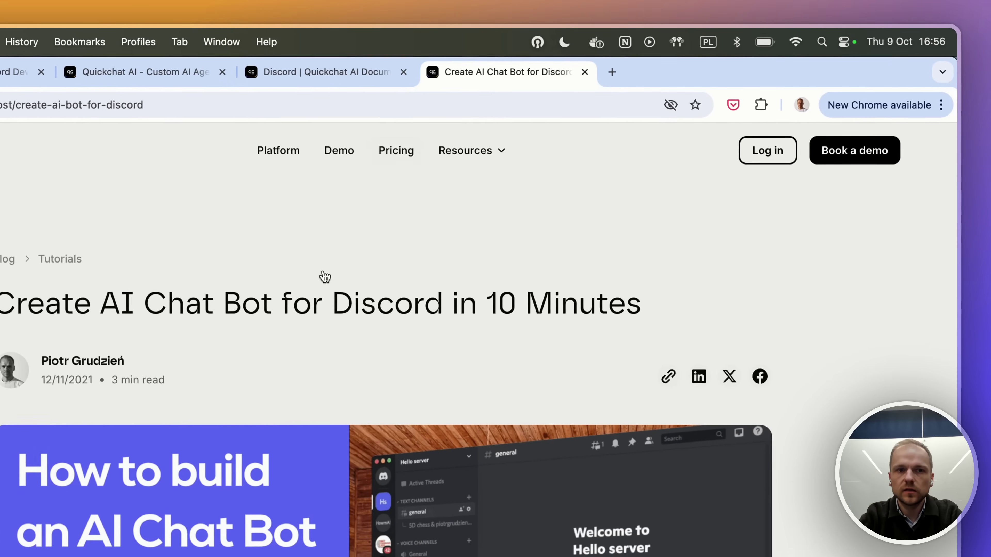
scroll(455, 193, down, 10)
scroll(320, 272, down, 10)
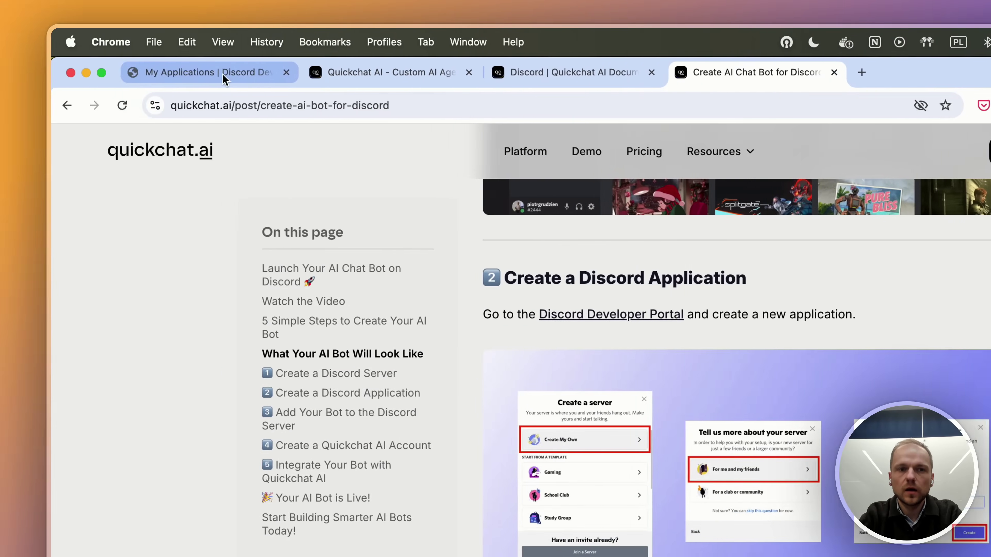
Create a new Discord developer application named with the owner's first name plus "app", accepting the terms and confirming the human check.
click(226, 71)
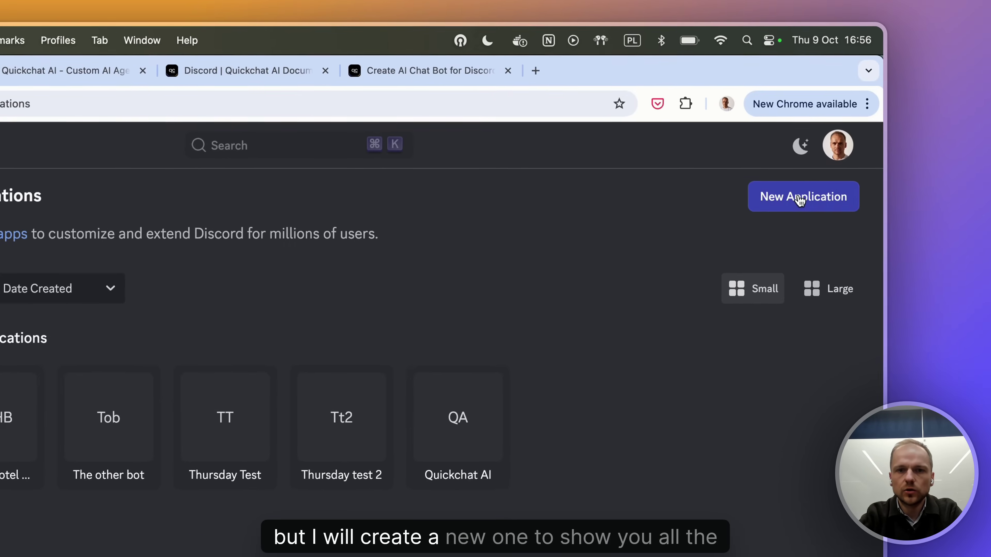
click(820, 172)
text(Piotr's app)
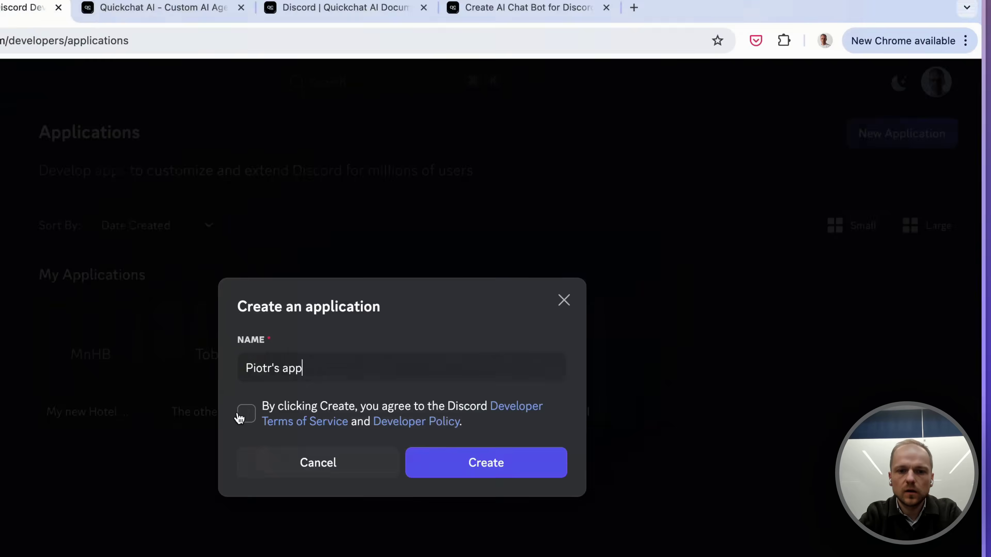
click(146, 478)
click(386, 528)
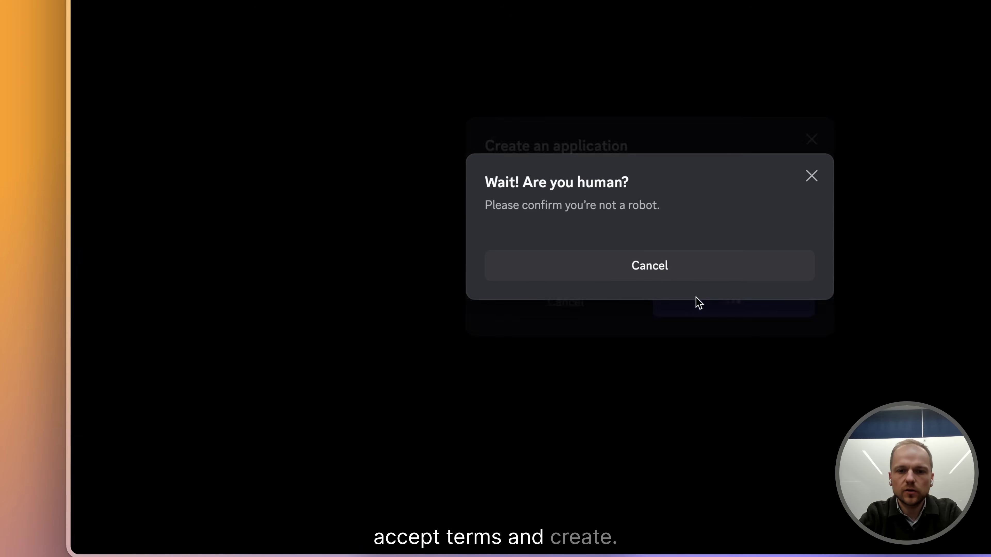
click(557, 228)
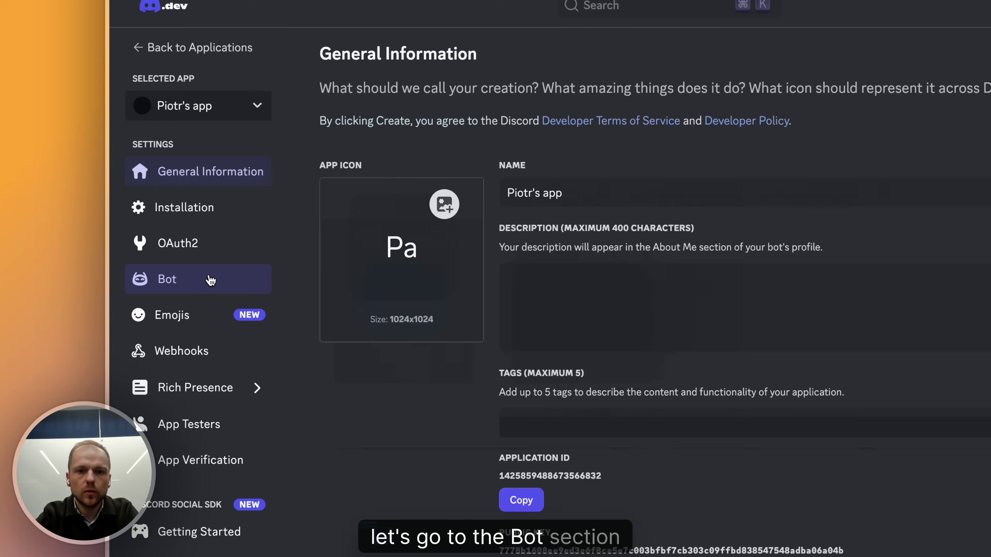
Enable Message Content Intent in the new application's bot settings and save the changes.
click(187, 295)
scroll(823, 295, down, 10)
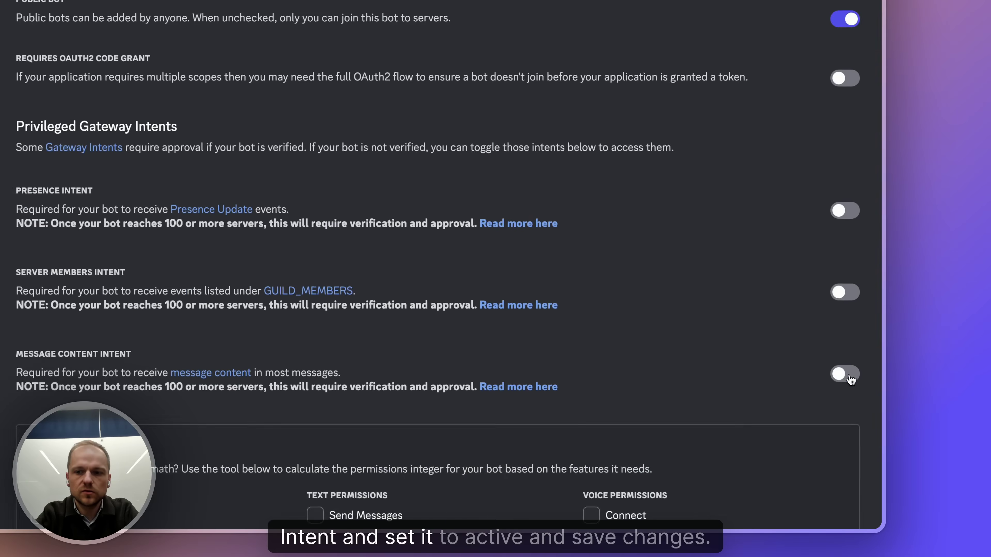
click(851, 418)
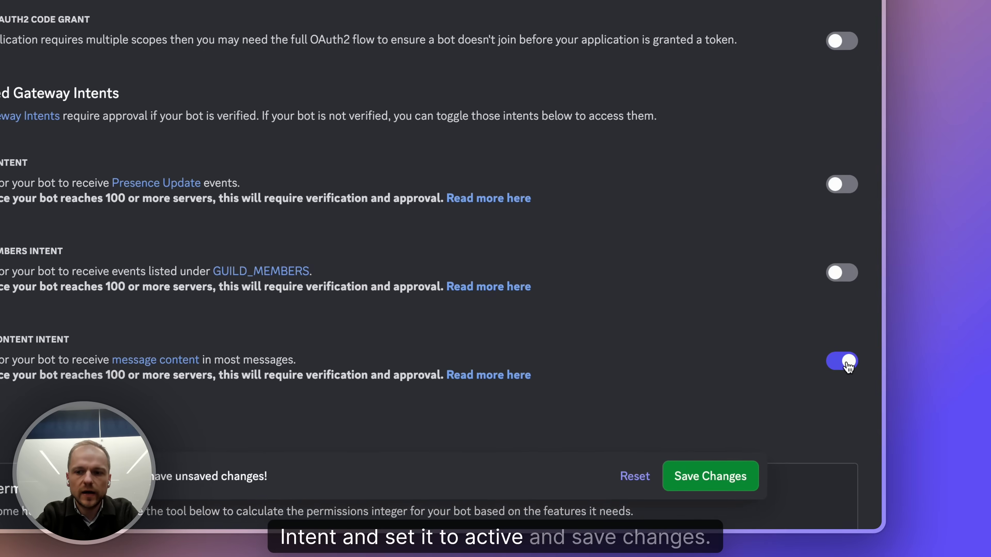
click(707, 484)
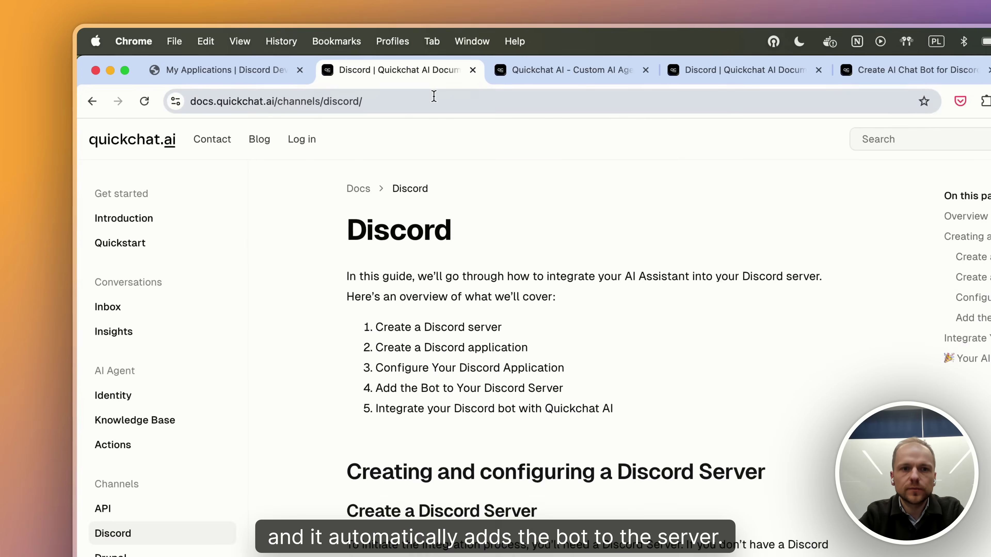
click(363, 79)
key(super+v)
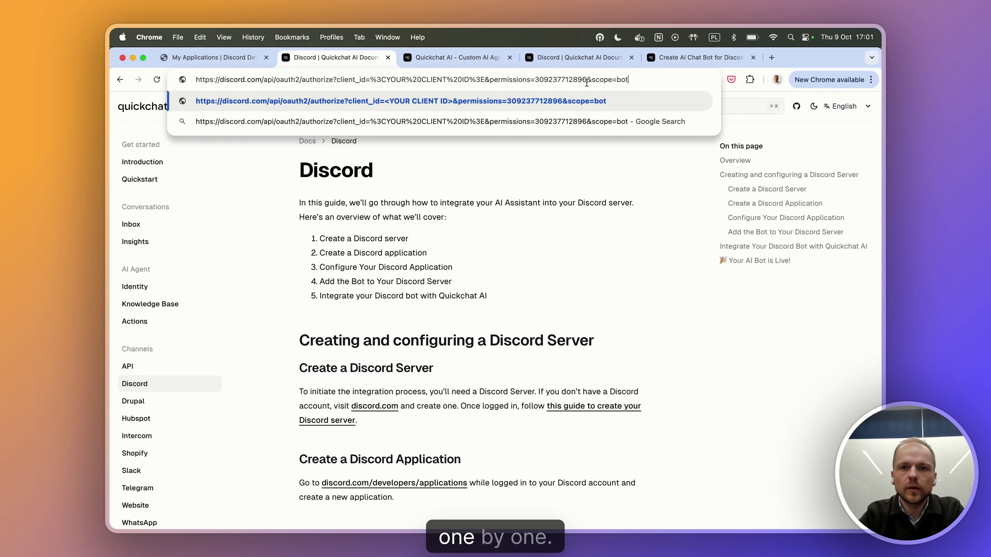
drag(586, 81, 528, 113)
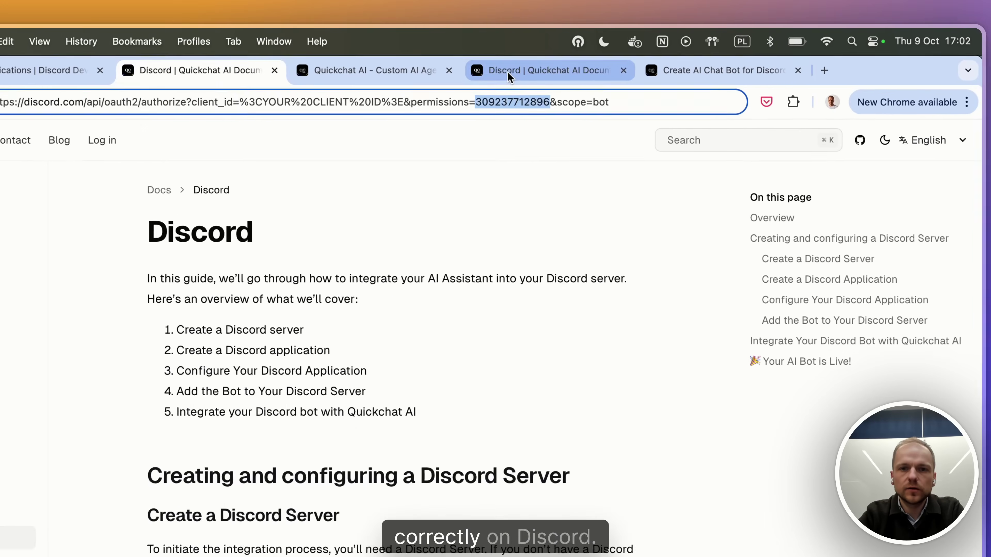
Check the documented minimal bot permissions, and tick Send Messages, Create Public Threads, Send Messages in Threads and Read Message History for the new bot.
click(554, 58)
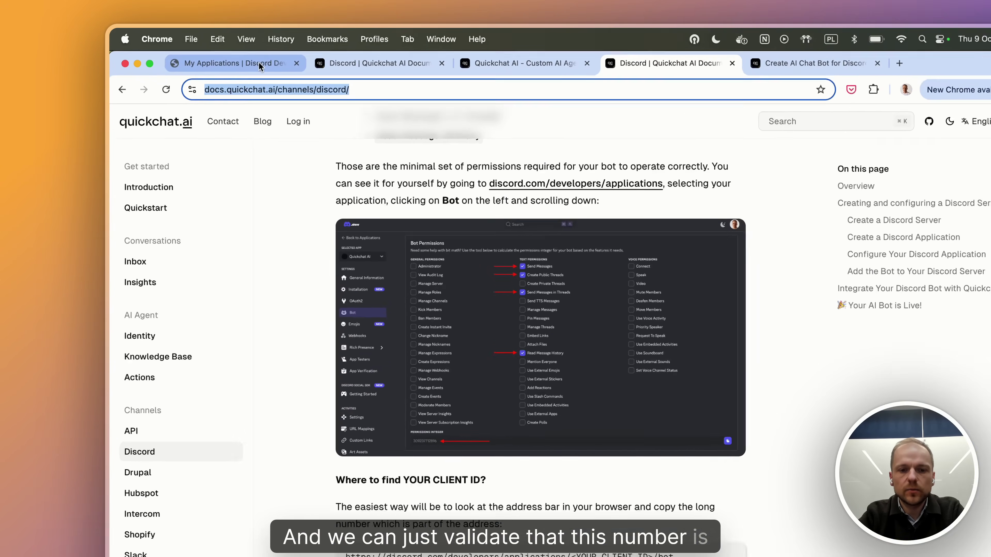
click(234, 58)
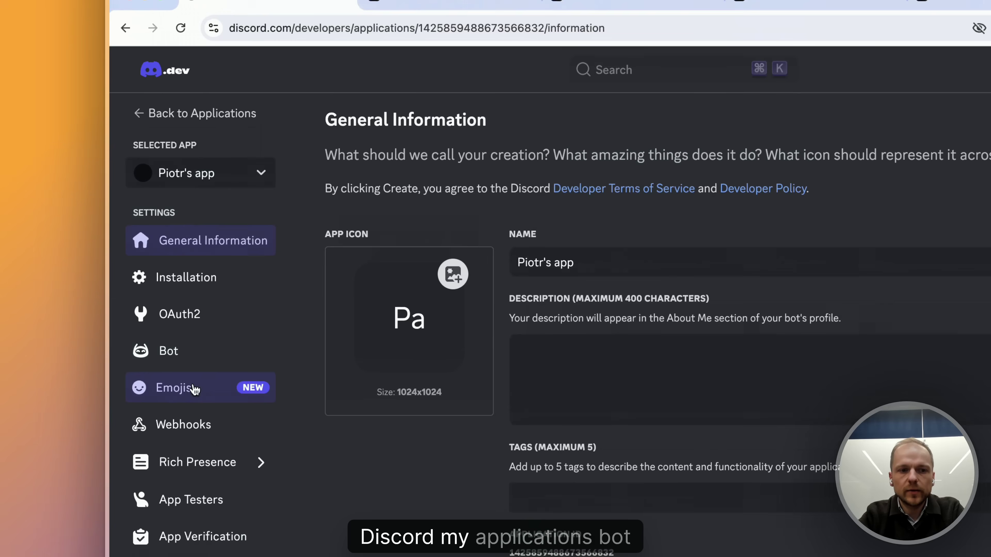
click(193, 428)
scroll(529, 326, down, 15)
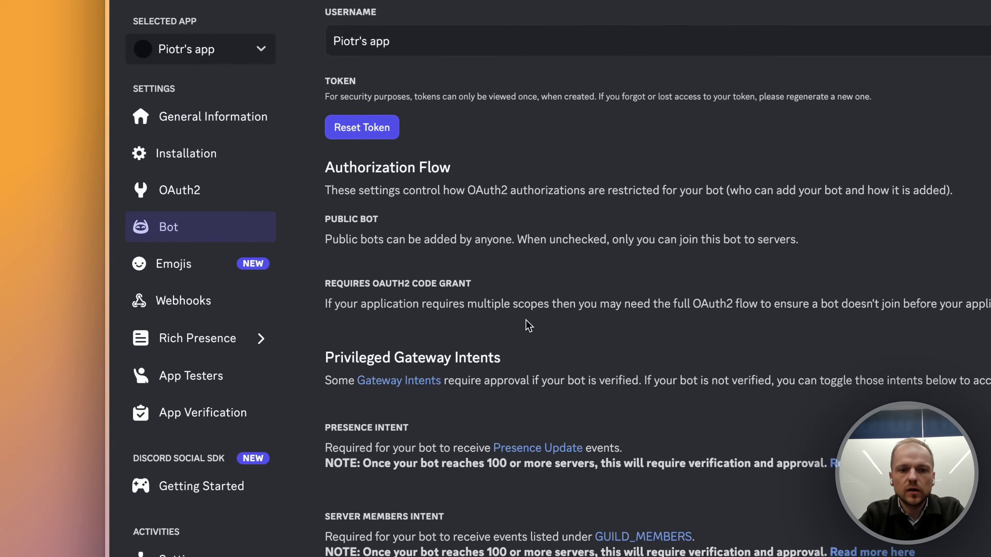
scroll(528, 326, down, 2)
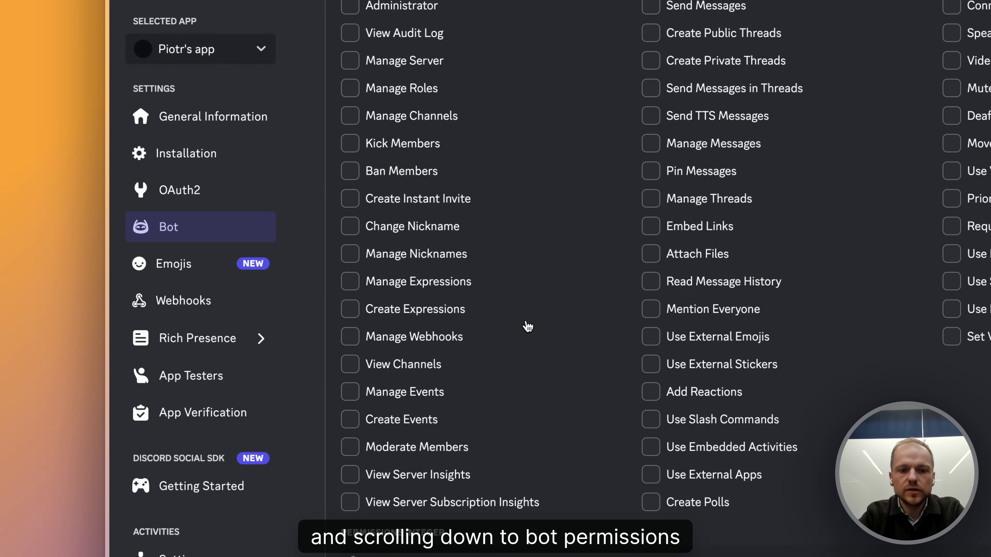
scroll(526, 322, up, 1)
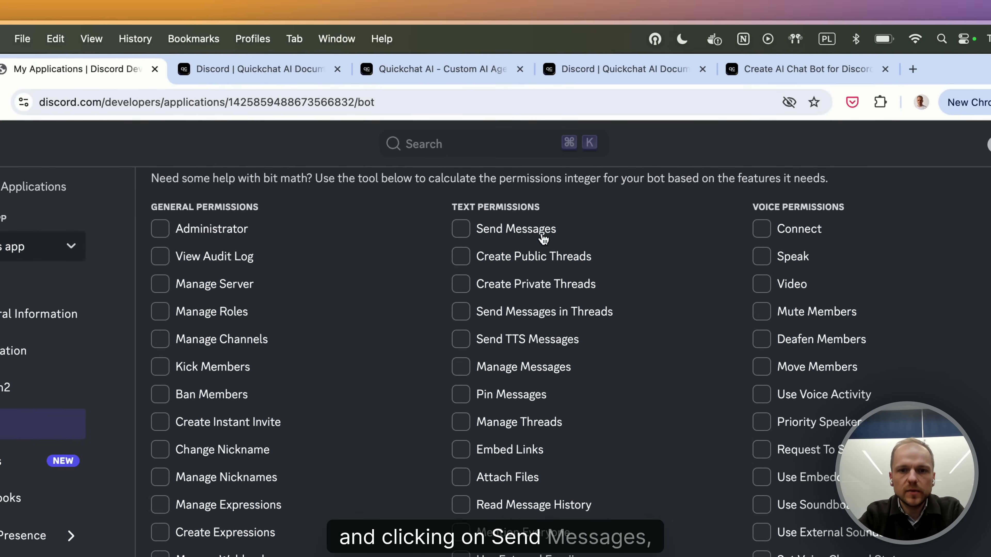
click(584, 198)
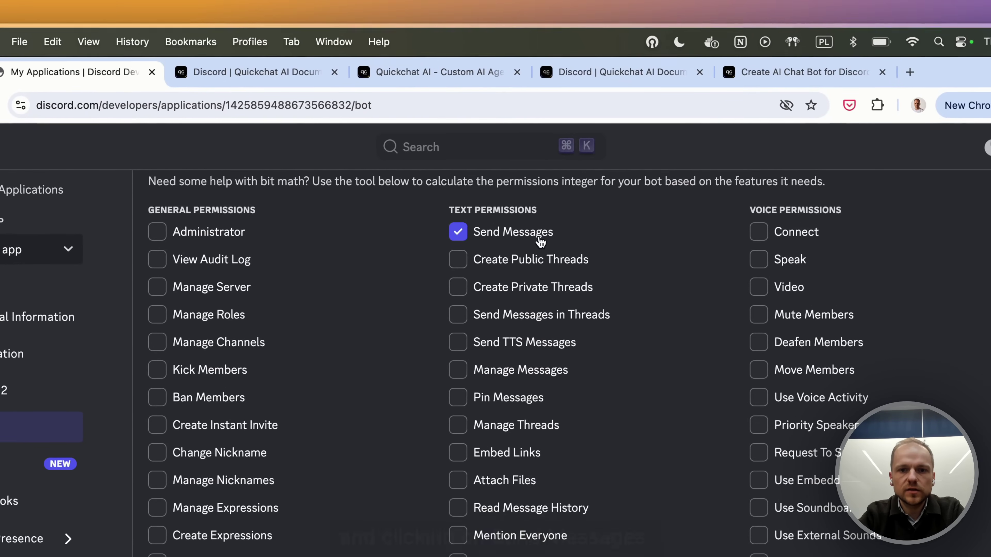
click(525, 320)
scroll(525, 324, down, 2)
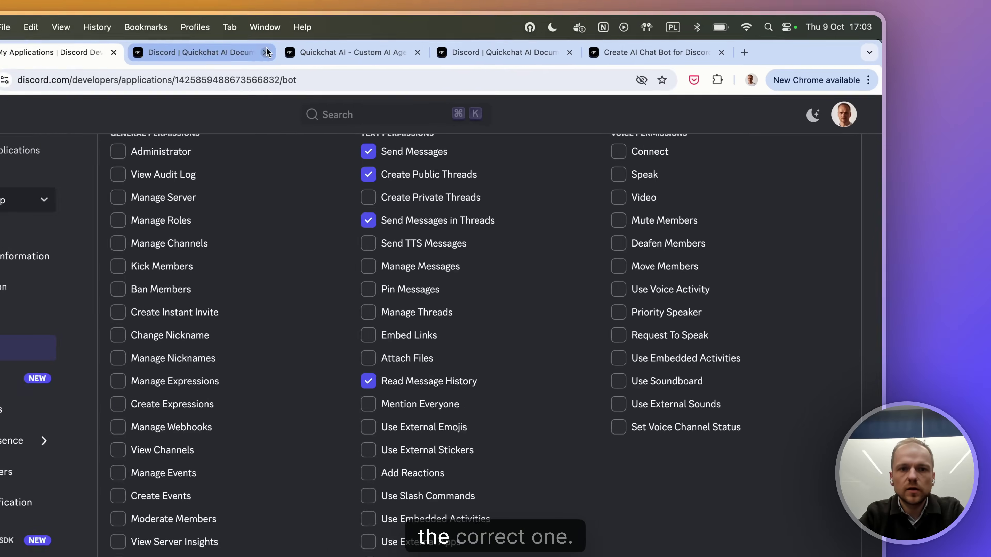
Check the client_id parameter in the authorize URL and copy the matching application ID from the developer portal's page address.
key(ctrl+Tab)
double_click(563, 85)
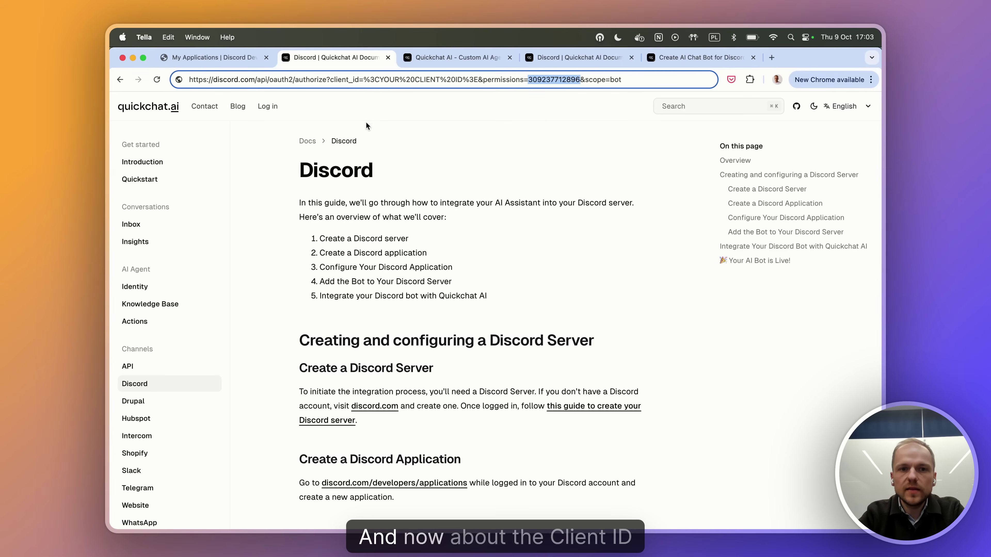
click(72, 79)
double_click(436, 100)
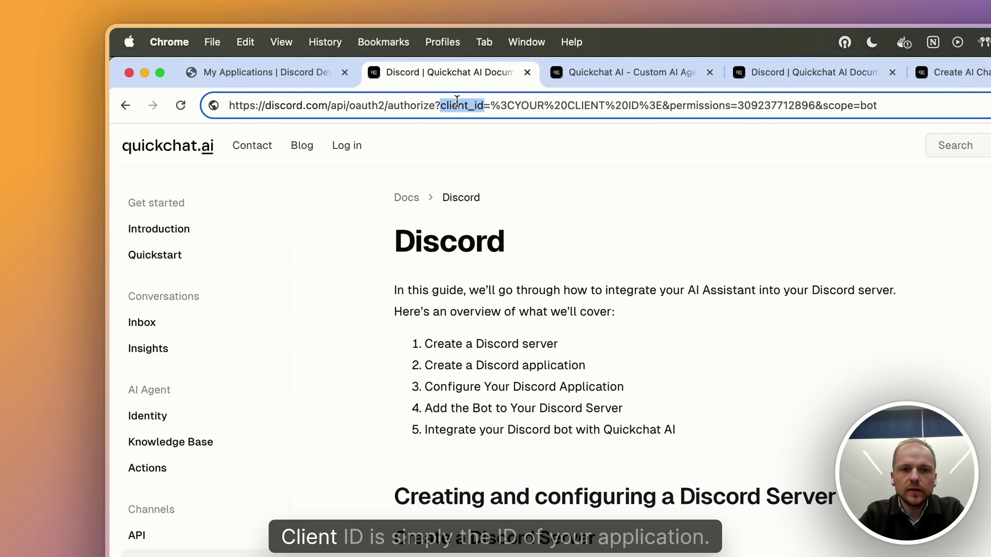
click(265, 70)
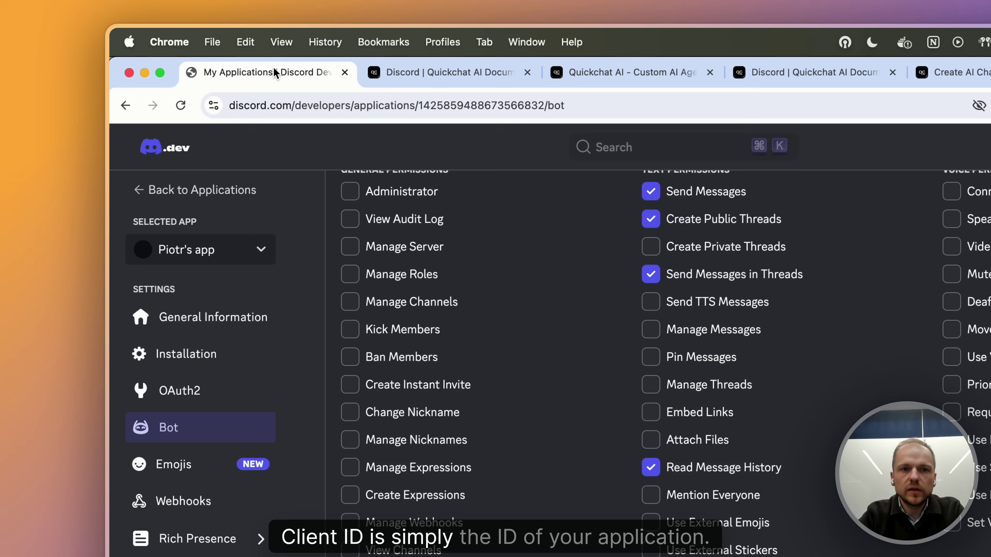
click(476, 105)
click(476, 105)
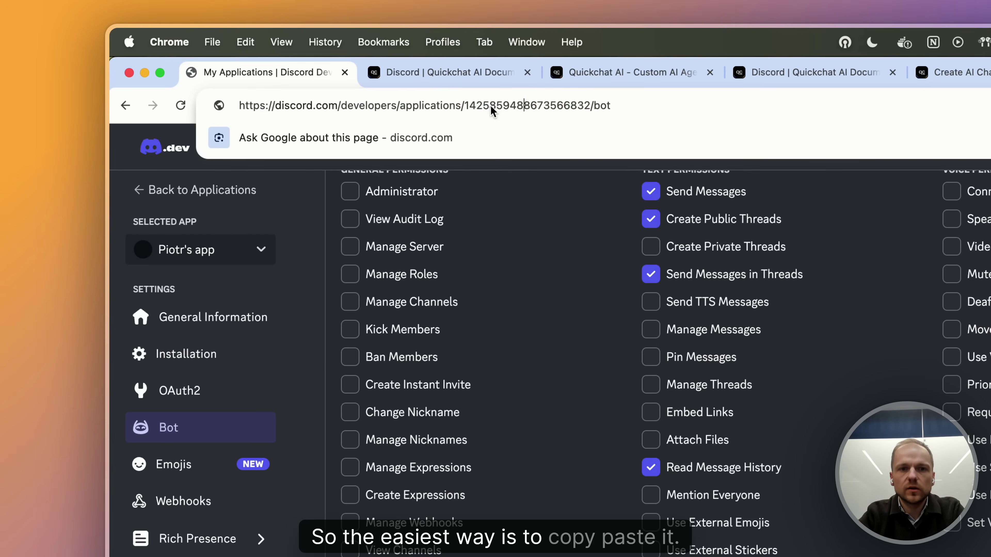
double_click(492, 105)
key(super+c)
Replace the client ID placeholder in the authorize URL with the copied application ID and load the URL.
click(484, 72)
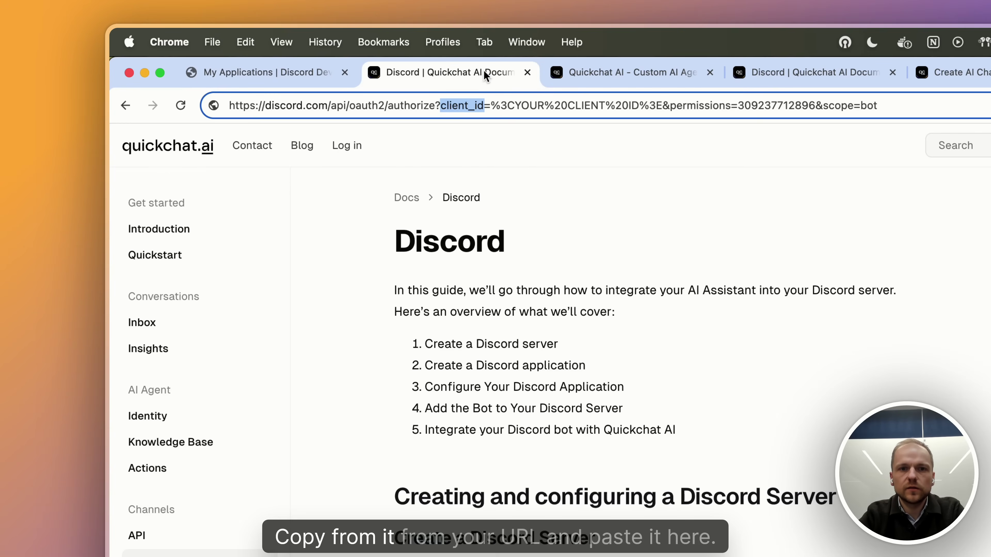
drag(492, 106, 616, 104)
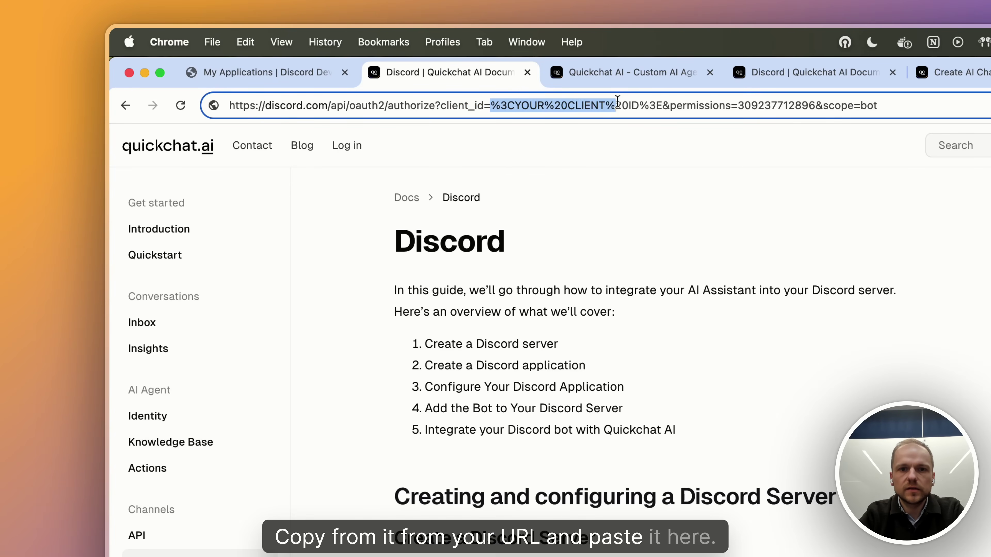
key(super+v)
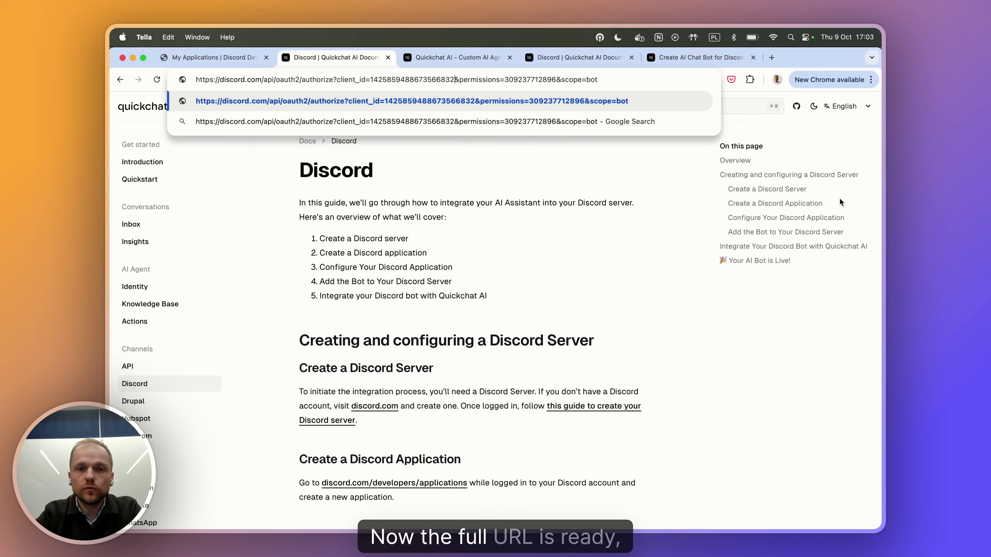
click(625, 81)
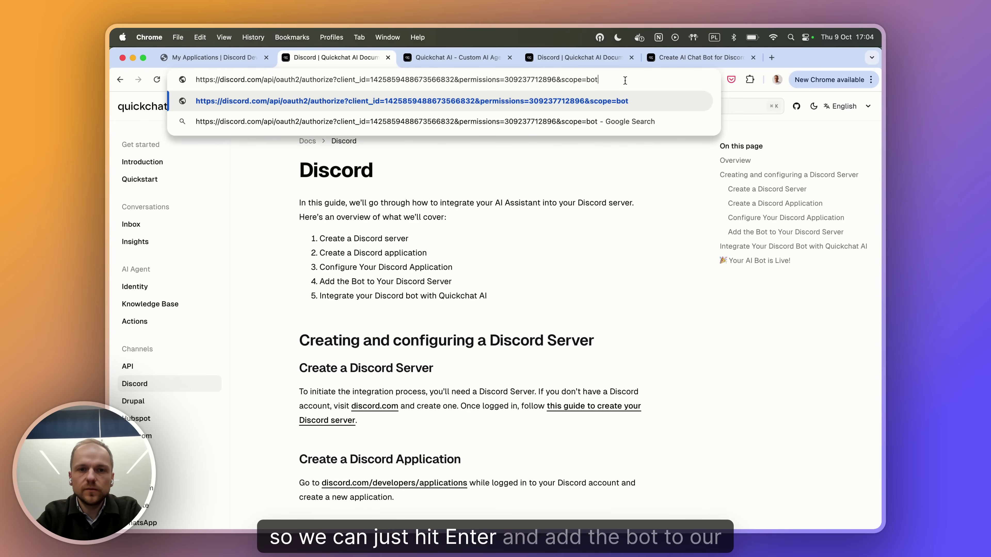
key(Return)
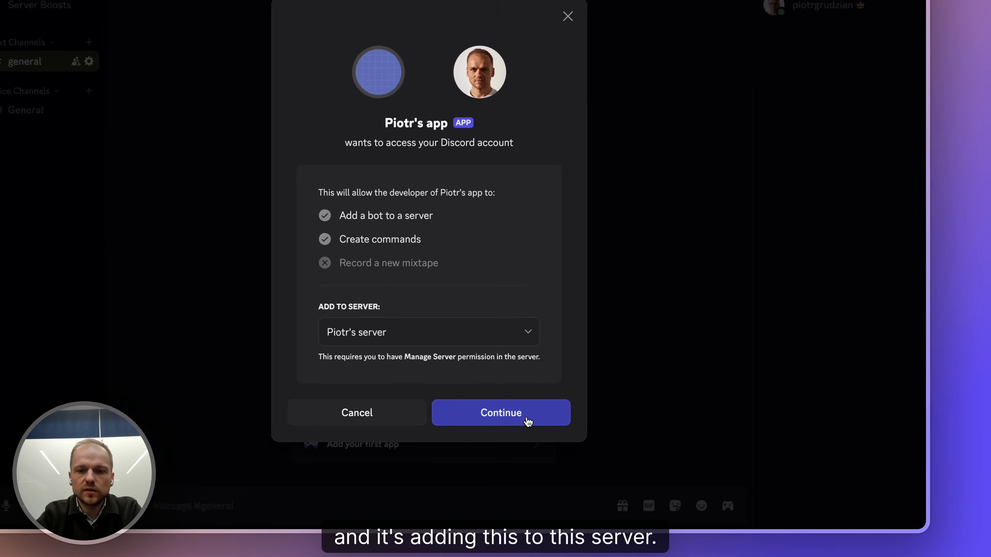
Authorize the bot on the owner's server with Send Messages, Send Messages in Threads, Create Public Threads and Read Message History granted.
click(562, 443)
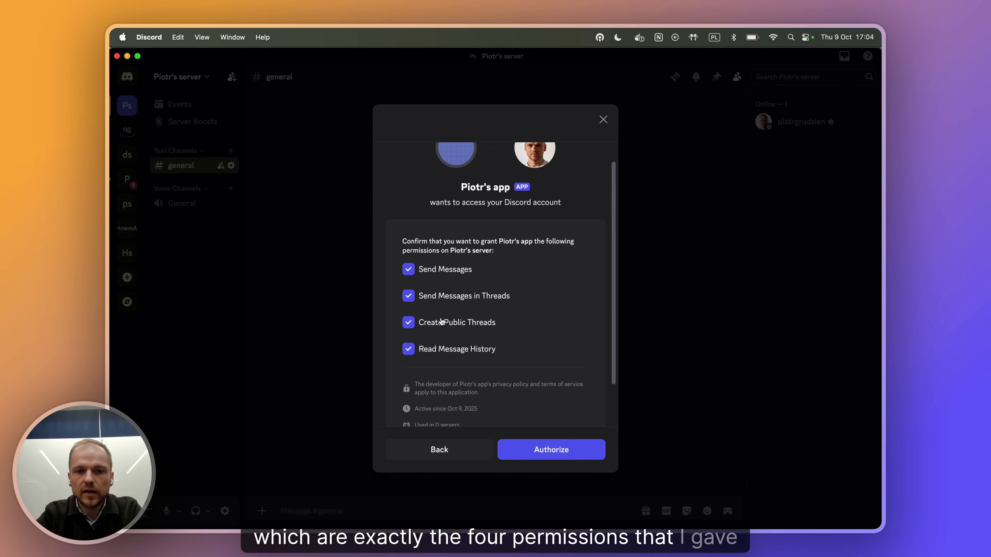
click(409, 269)
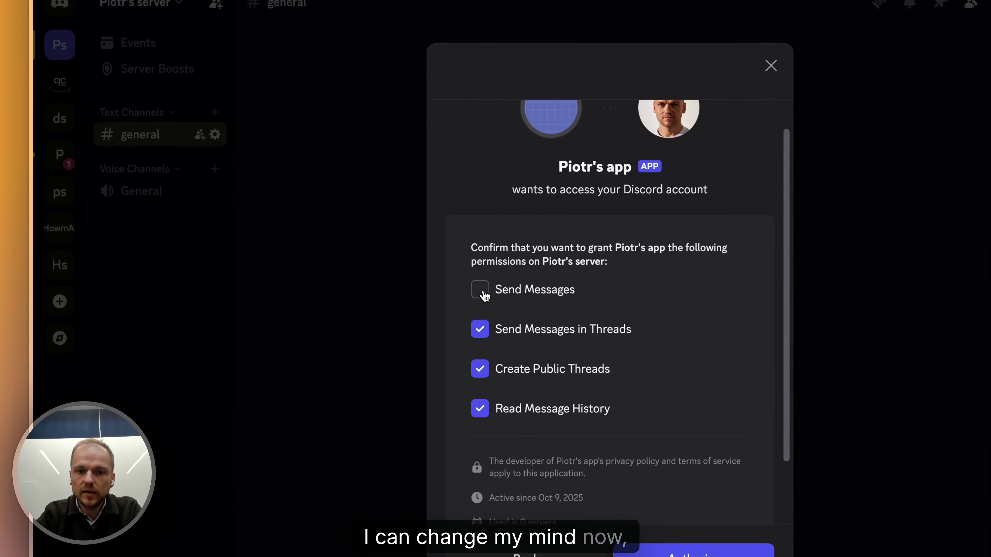
click(481, 290)
scroll(608, 411, down, 2)
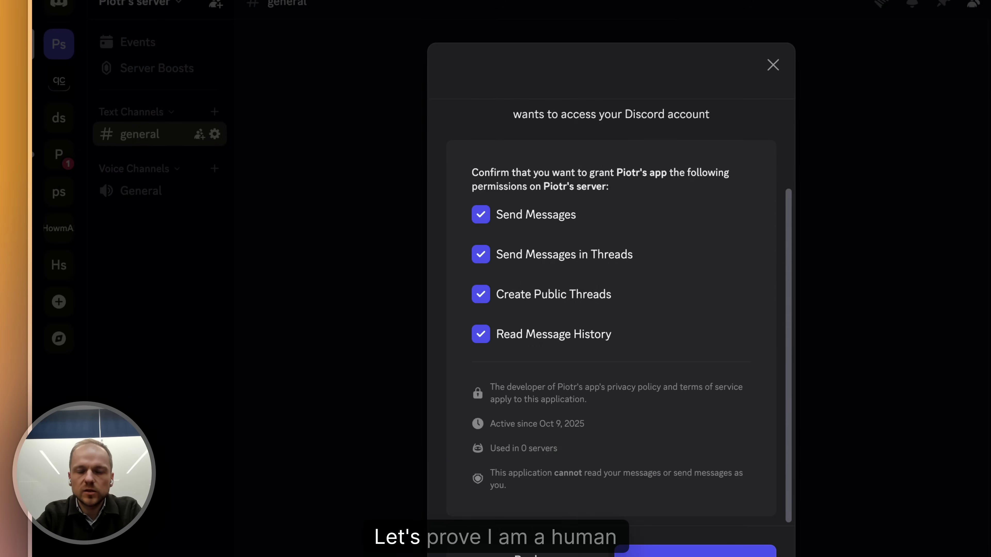
click(753, 445)
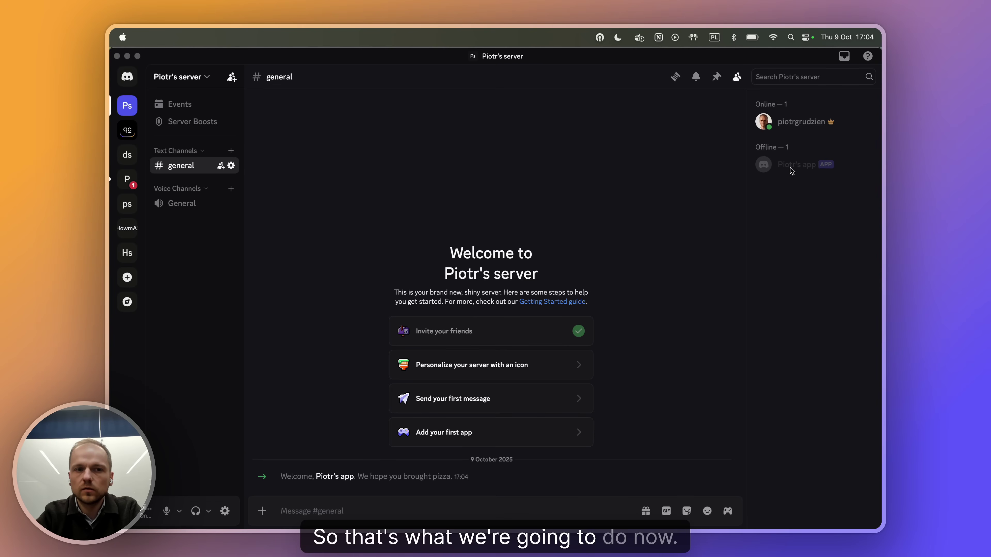
Switch to Quickchat AI in Chrome and open the Discord integration among the external apps.
key(super+Tab)
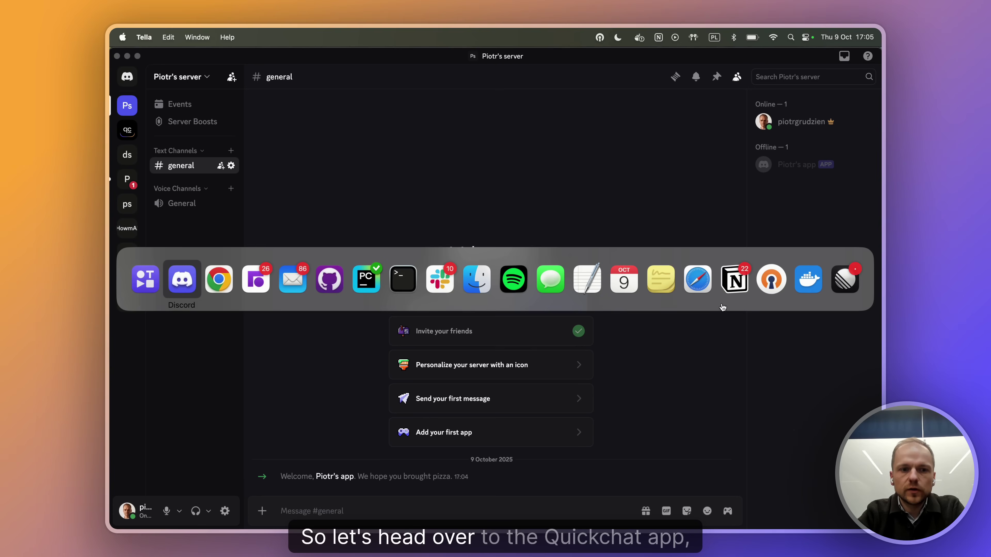
key(super+Tab)
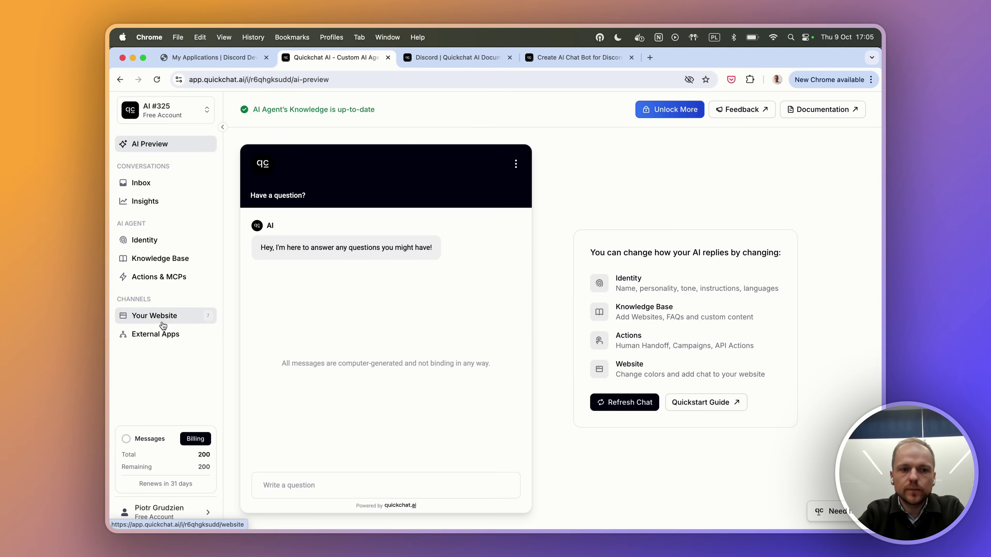
click(162, 335)
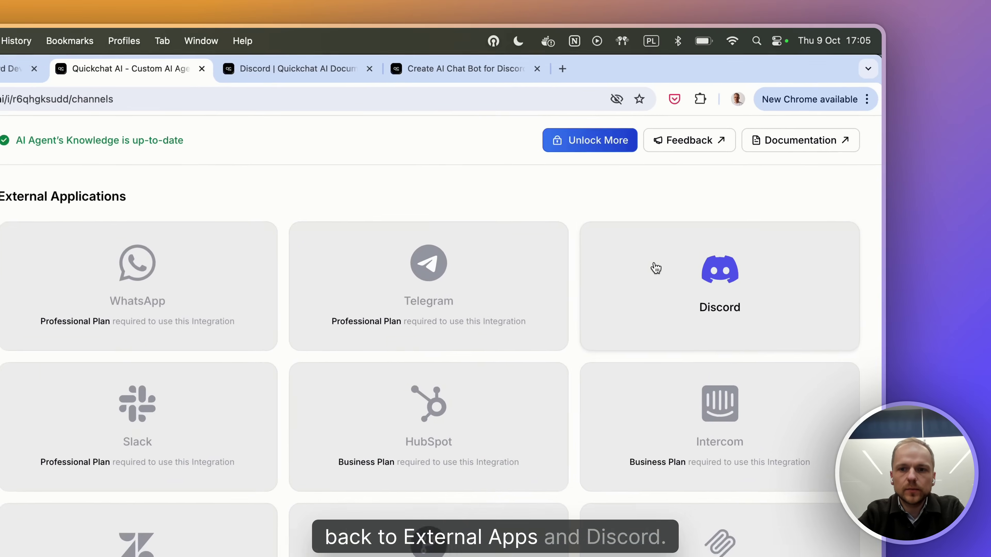
click(718, 201)
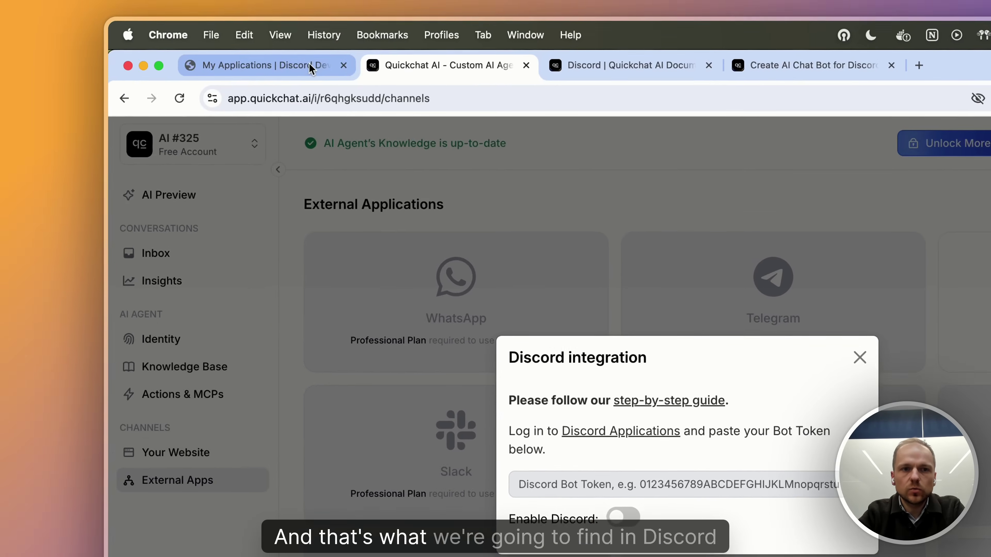
Reset the bot's token in the Discord developer portal, confirming the multi-factor check with the account password.
click(172, 58)
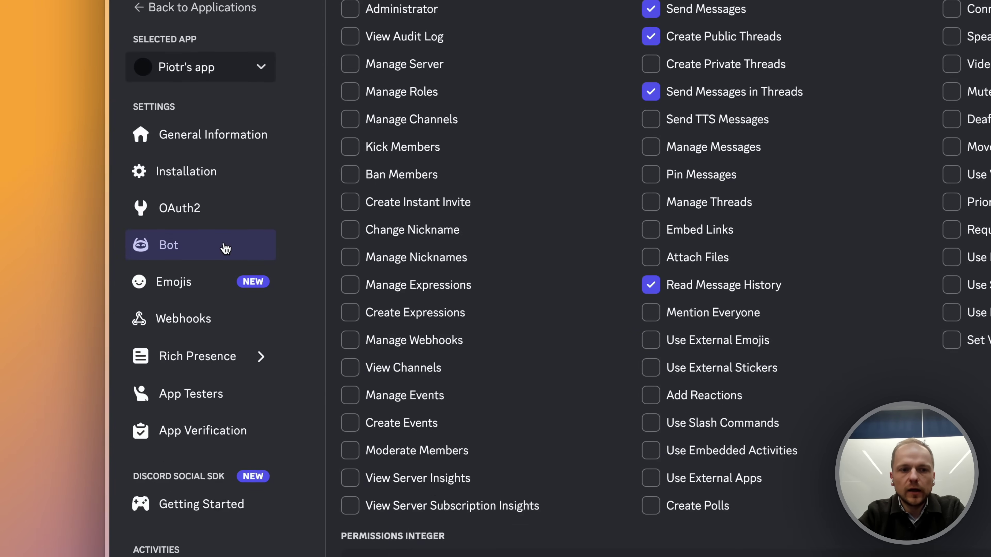
click(222, 421)
scroll(405, 237, down, 5)
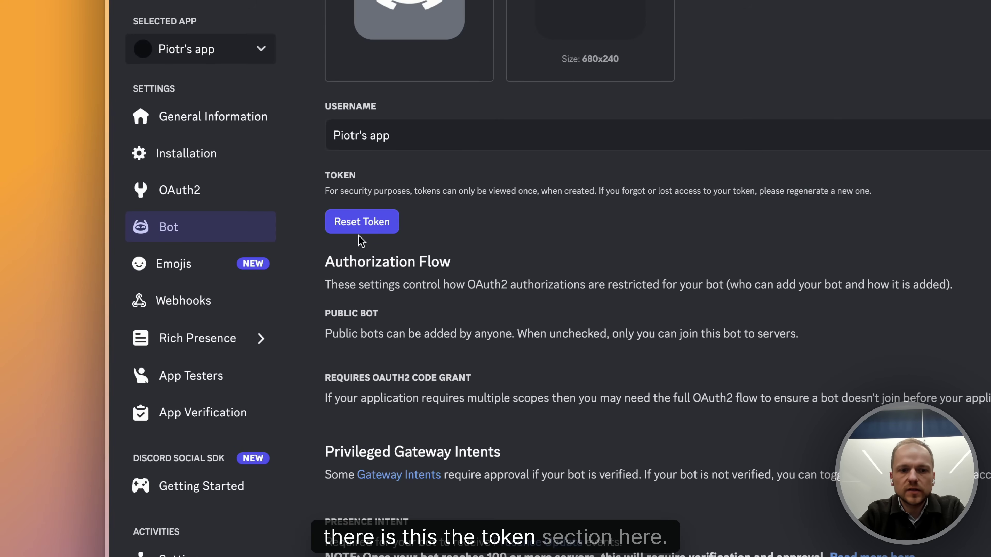
click(373, 219)
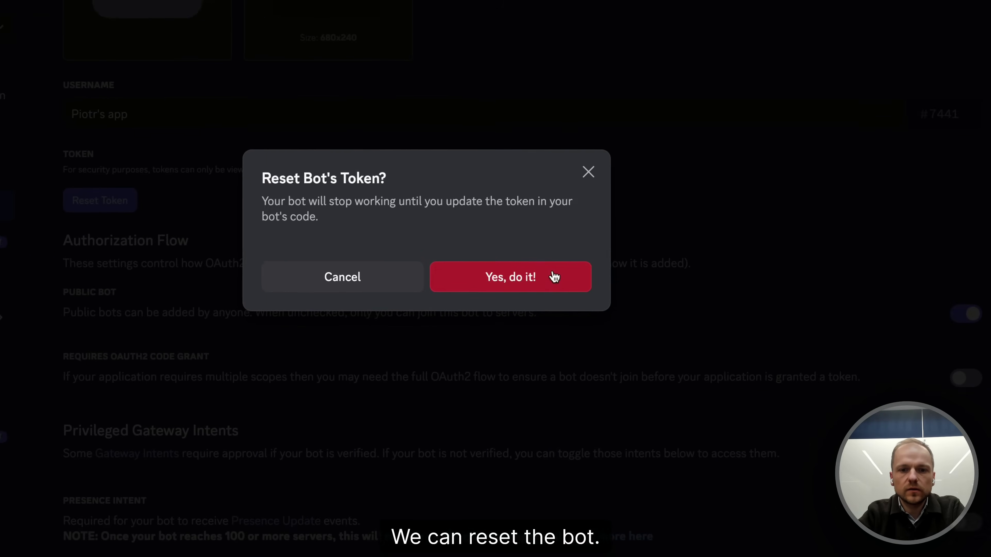
click(807, 303)
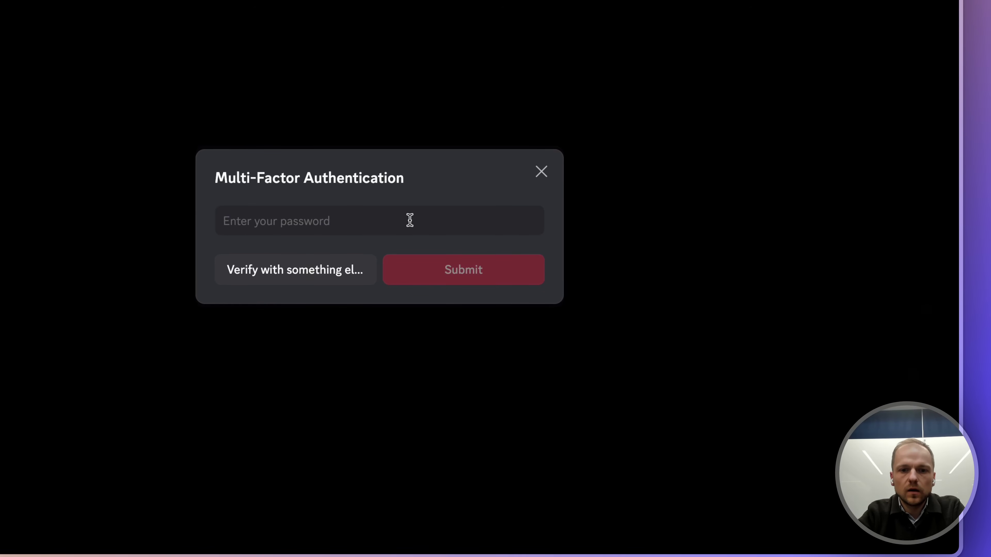
click(409, 220)
click(398, 252)
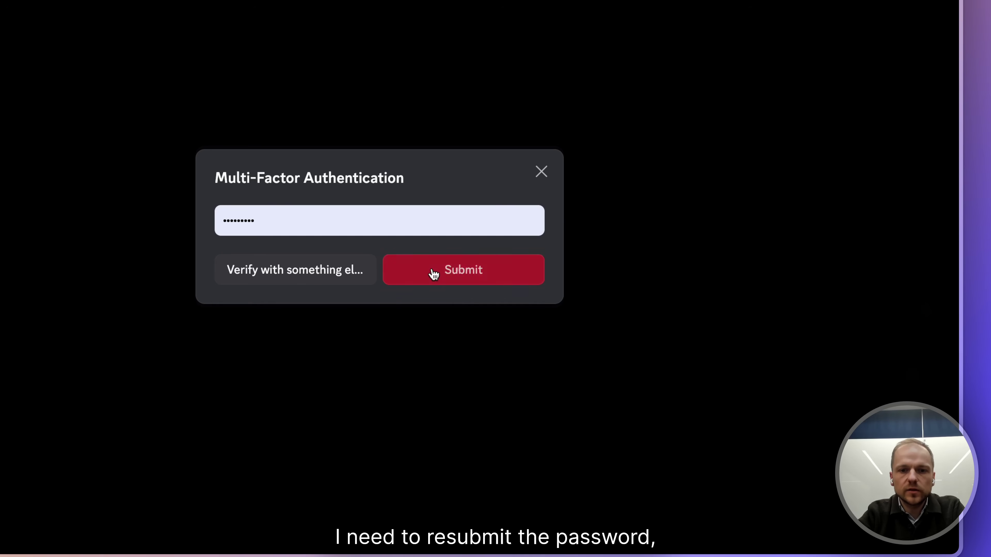
click(434, 274)
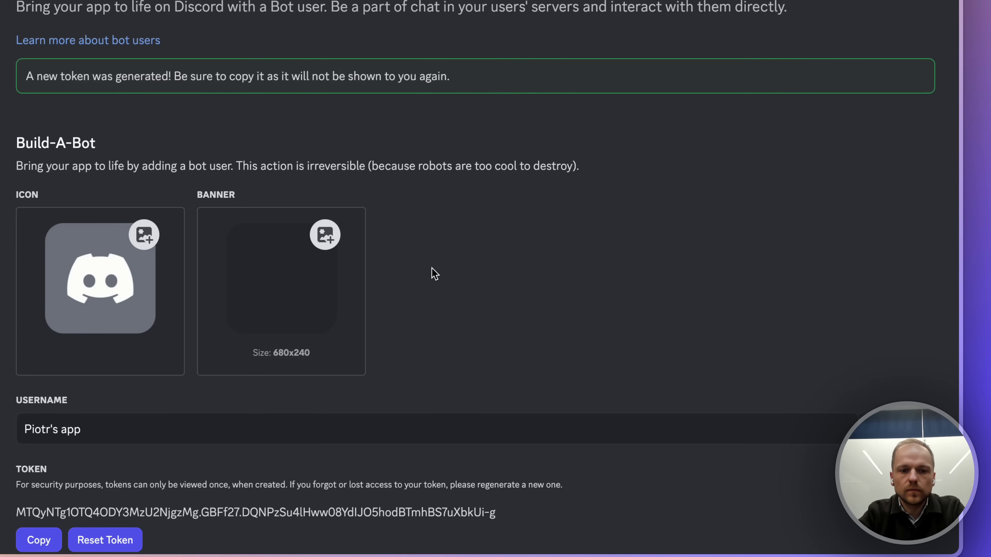
Copy the new bot token, enable Discord in Quickchat AI's Discord integration and paste the token into the Discord Bot Token field.
scroll(434, 275, down, 5)
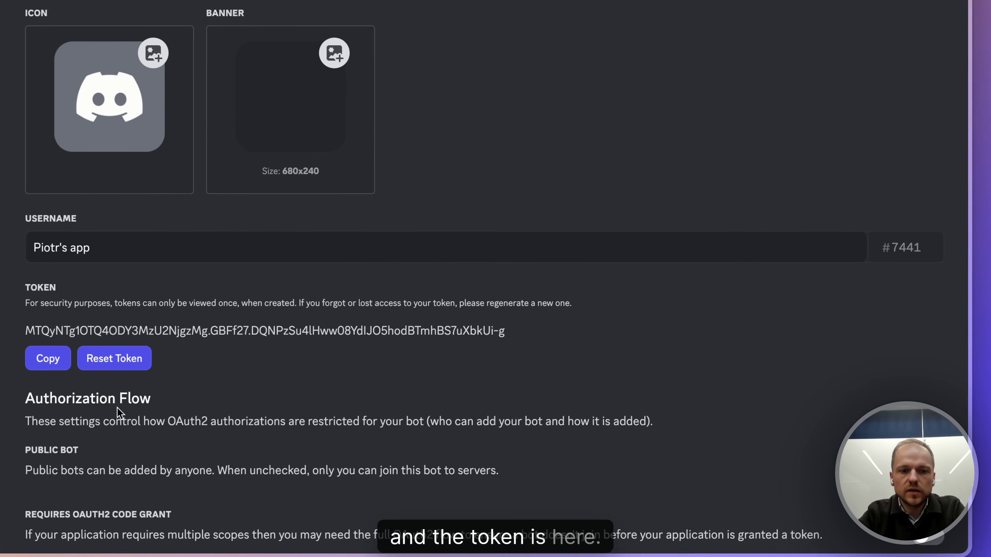
click(41, 361)
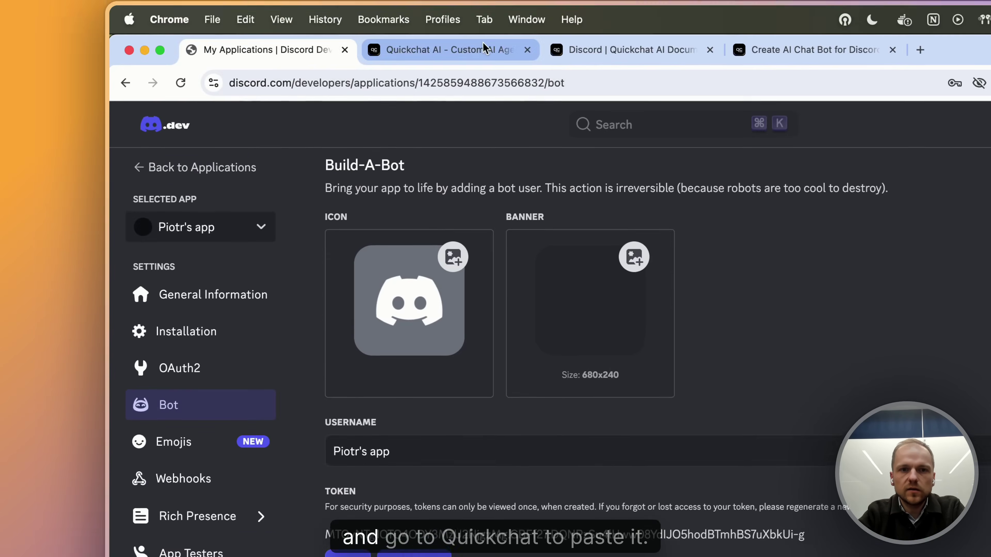
click(332, 47)
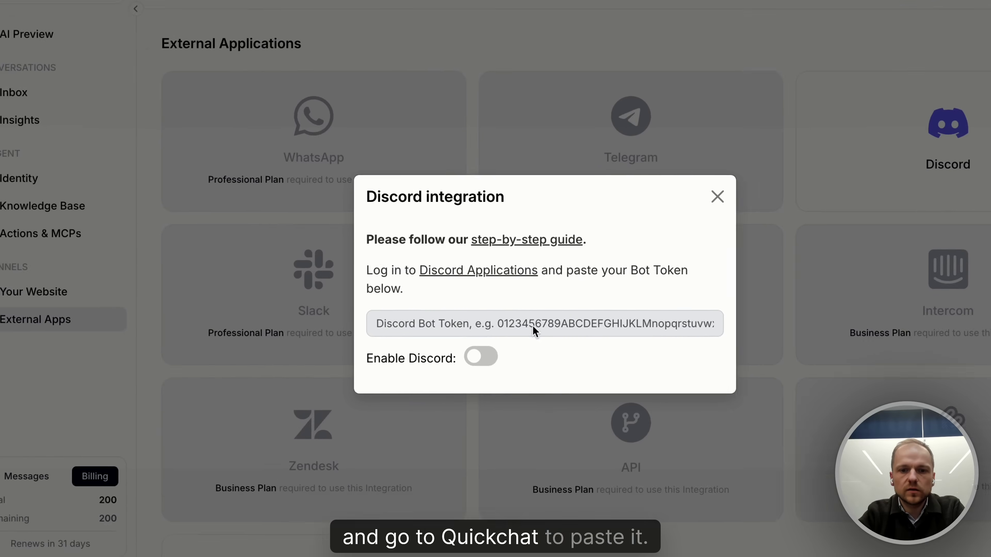
click(625, 523)
click(624, 484)
key(ctrl+v)
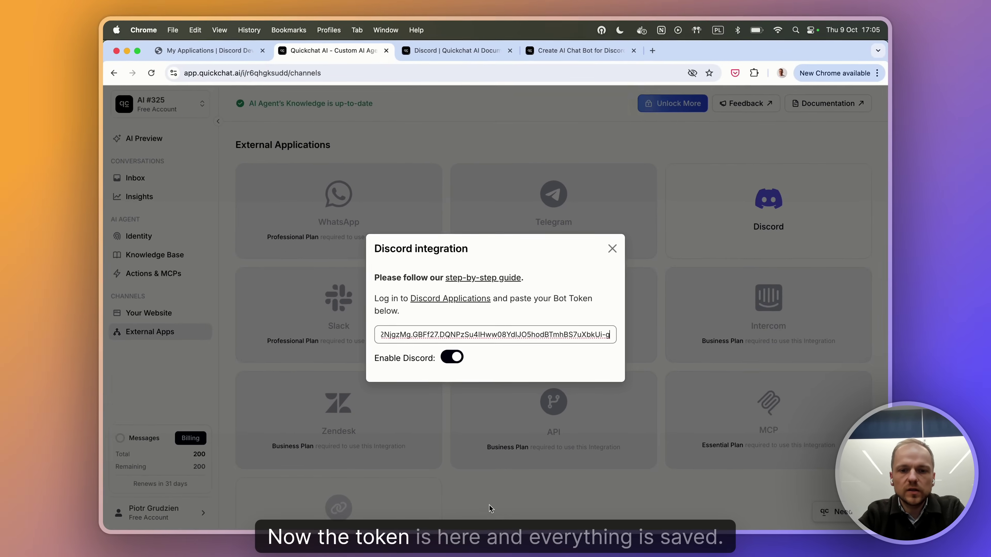
Test the integration by disabling Discord in Quickchat AI and checking the bot's status in the Discord server before and after.
key(super+Tab)
key(super+Tab)
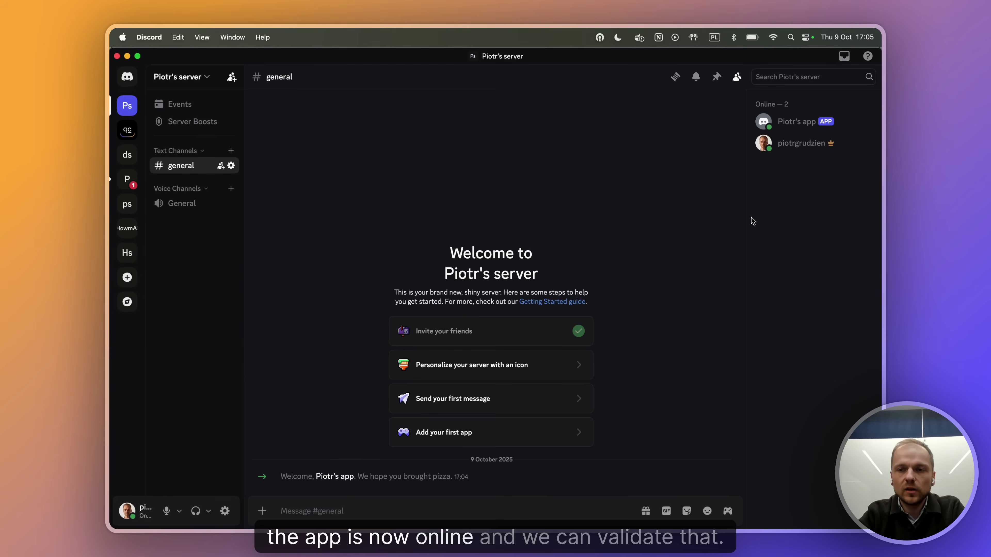
key(super+Tab)
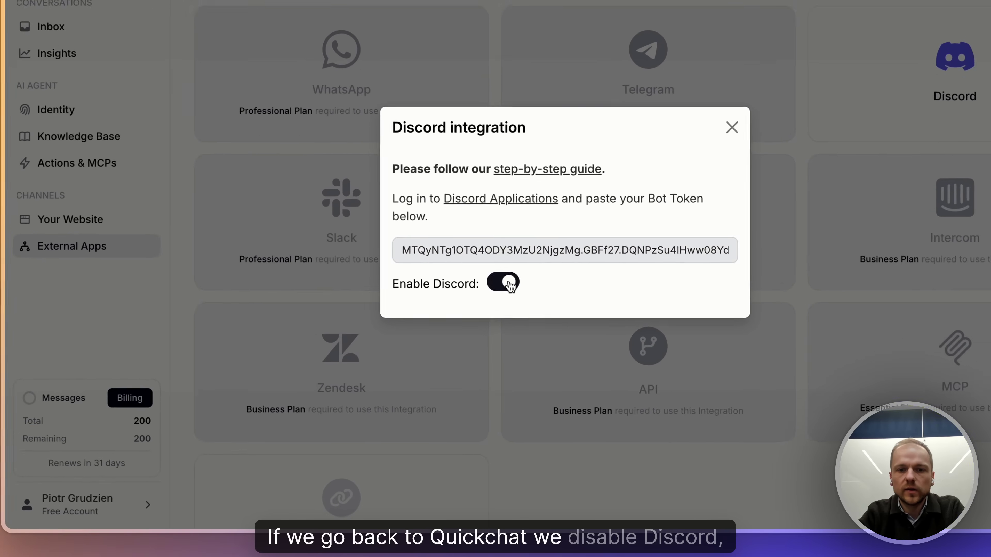
click(503, 282)
key(super+Tab)
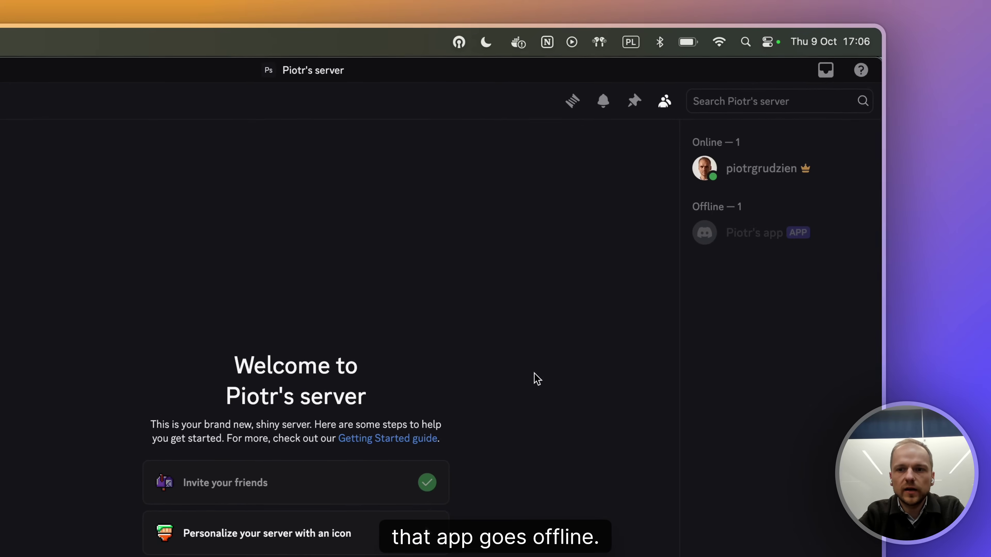
key(super+Tab)
Switch to Discord and send a message in the general channel that mentions the bot and asks "is anybody there?".
key(super+Tab)
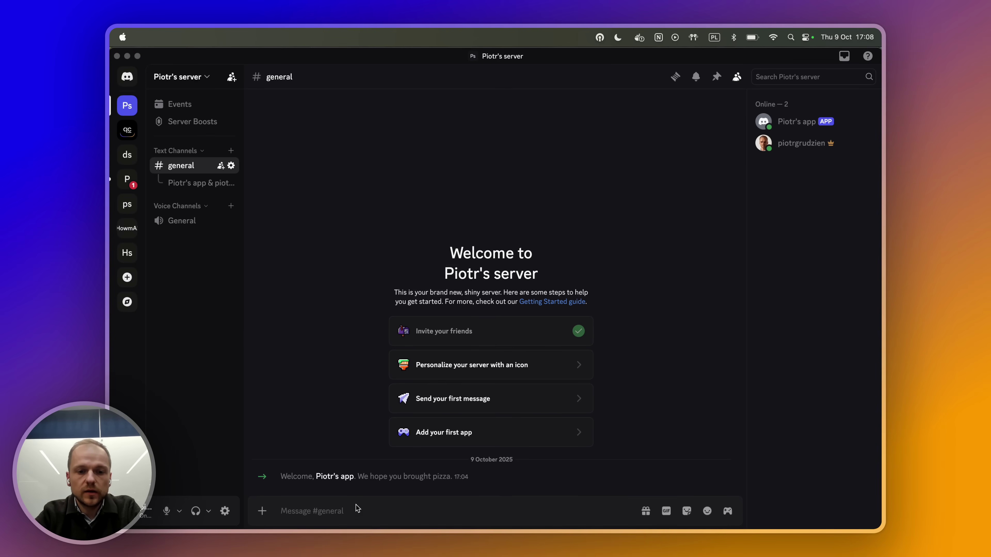
click(351, 512)
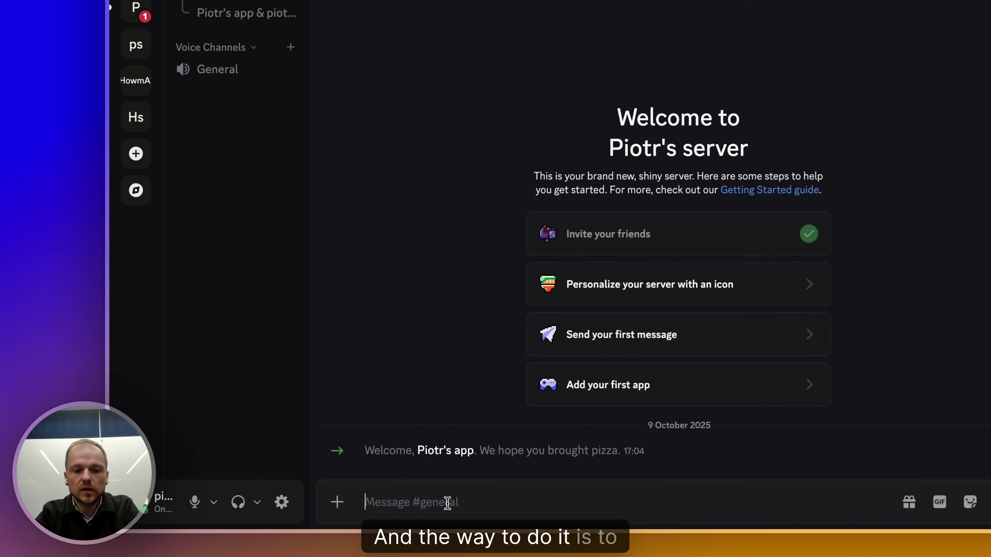
text(@pi)
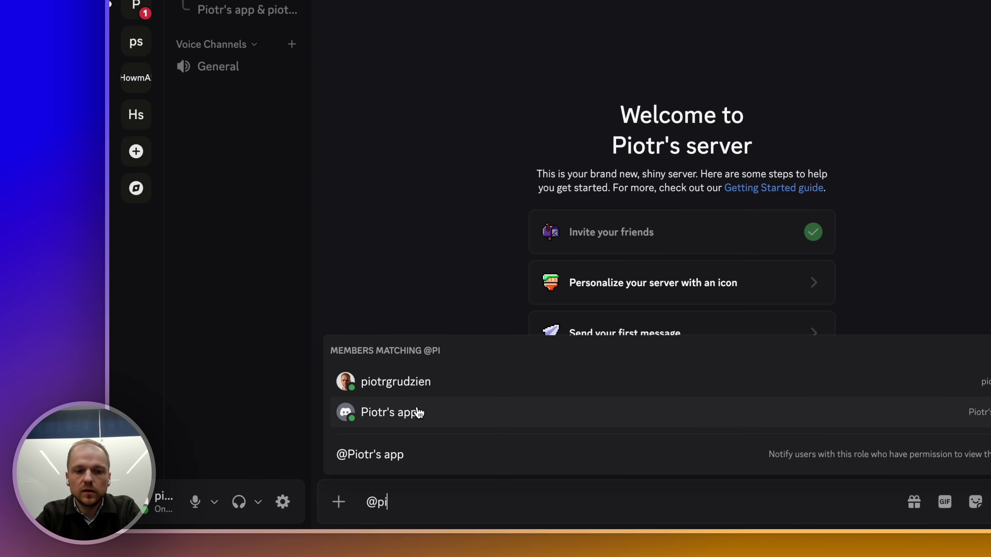
click(419, 412)
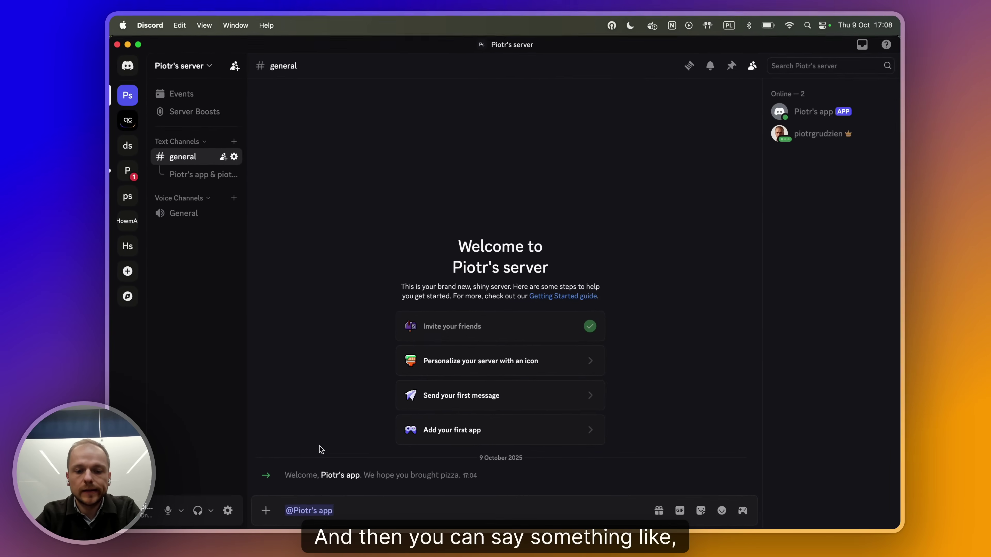
text(is an)
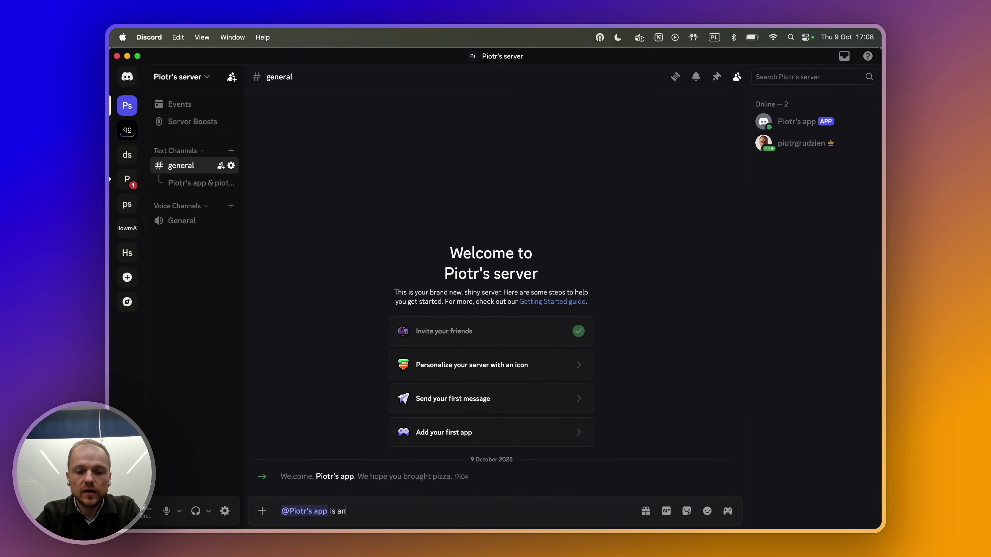
text(ybody there?)
key(Return)
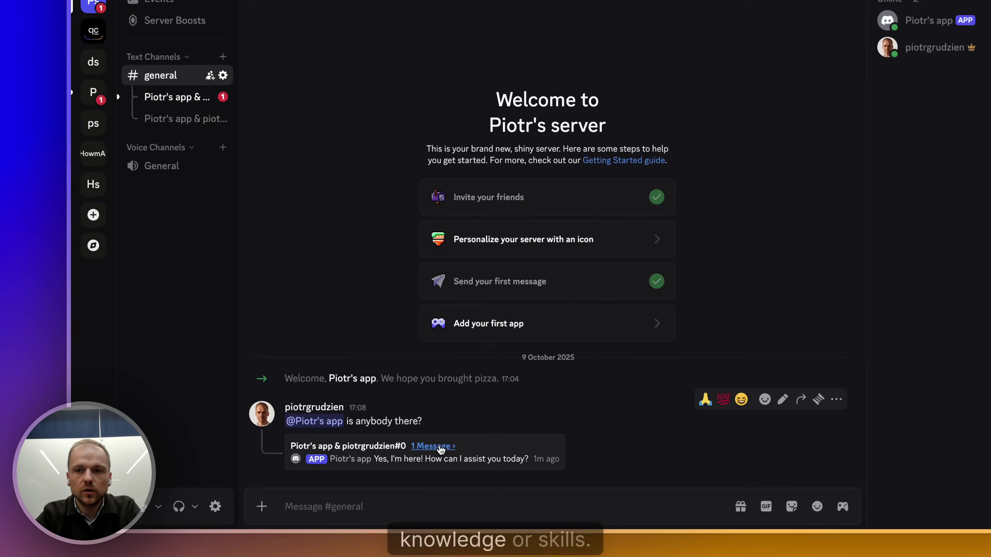
Open the thread with the bot's reply and send "what can you do for me?" in it.
click(402, 463)
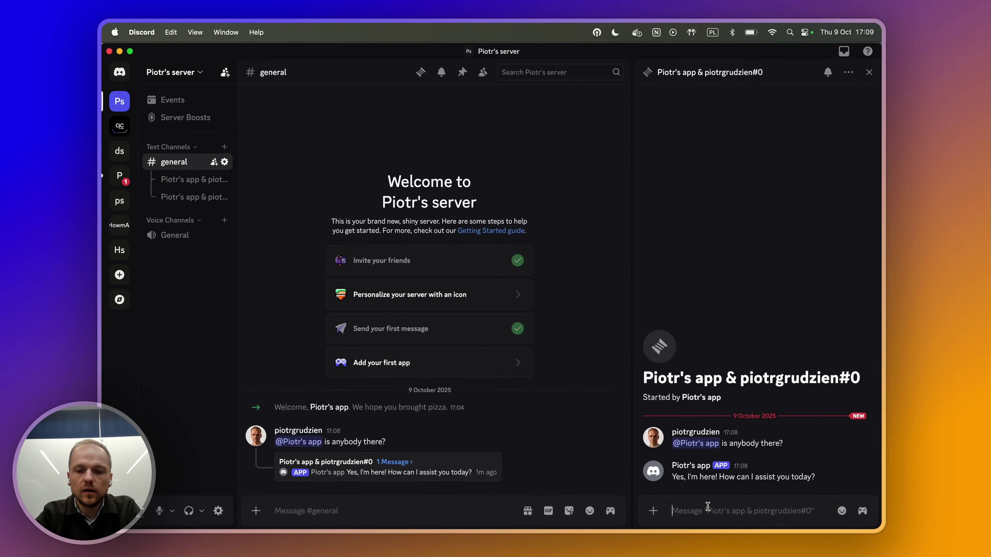
text(what ca)
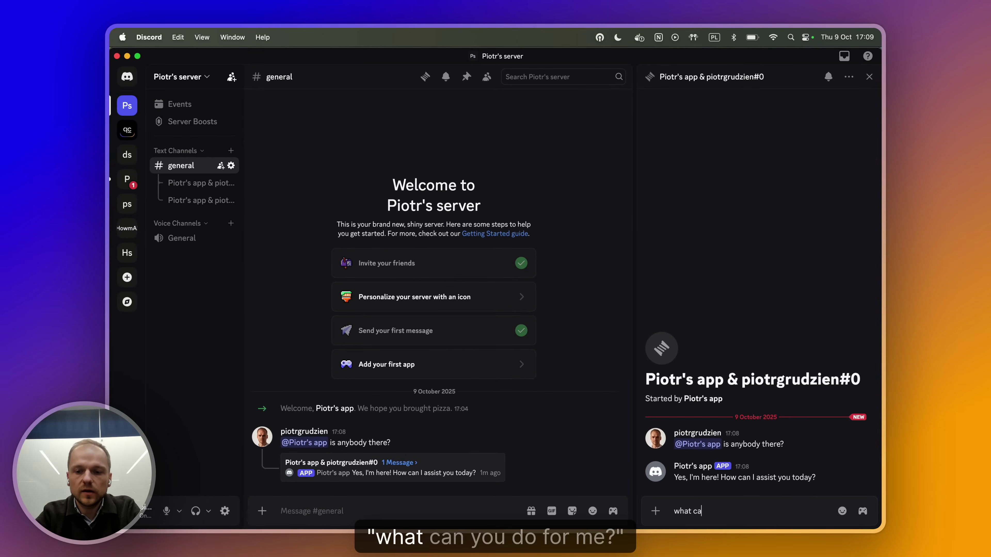
text(n you do for me)
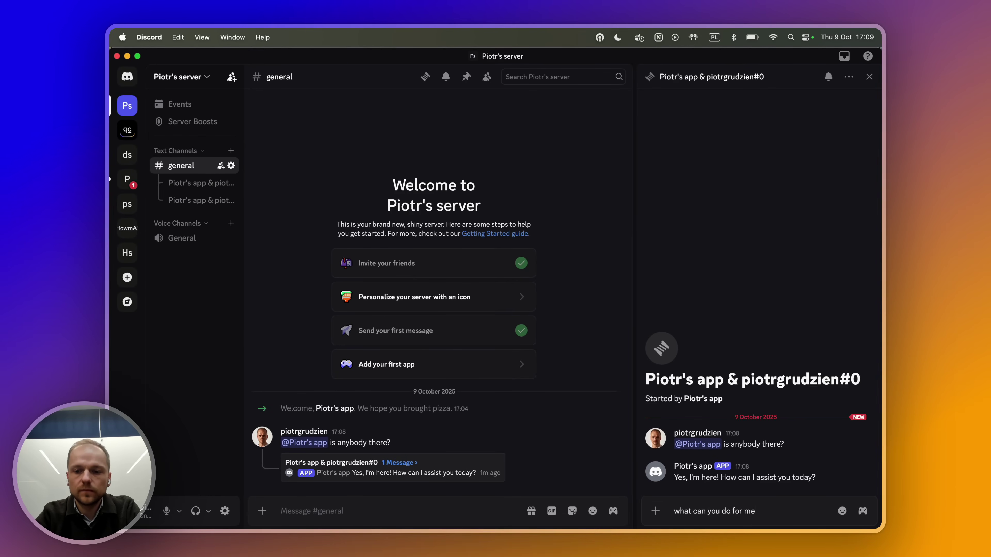
text(?)
key(Return)
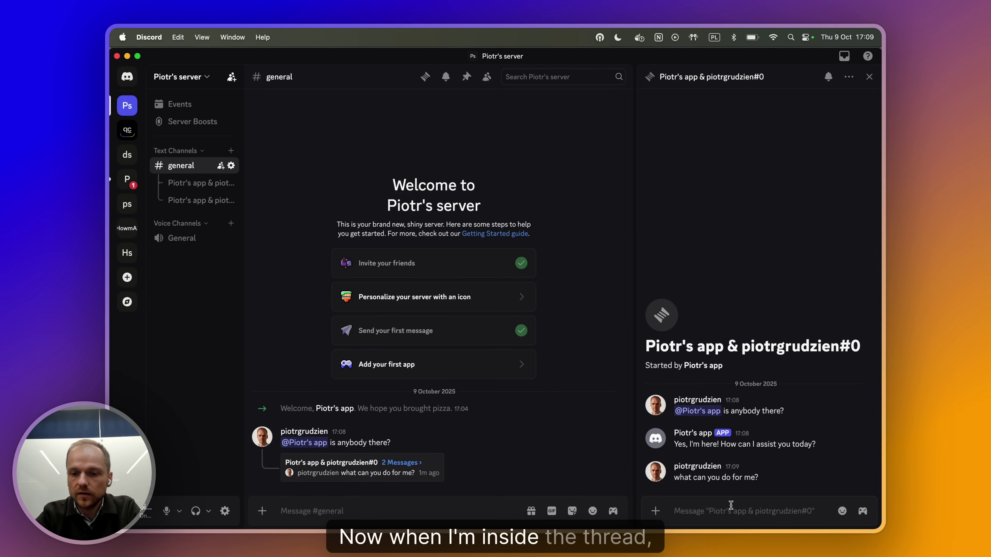